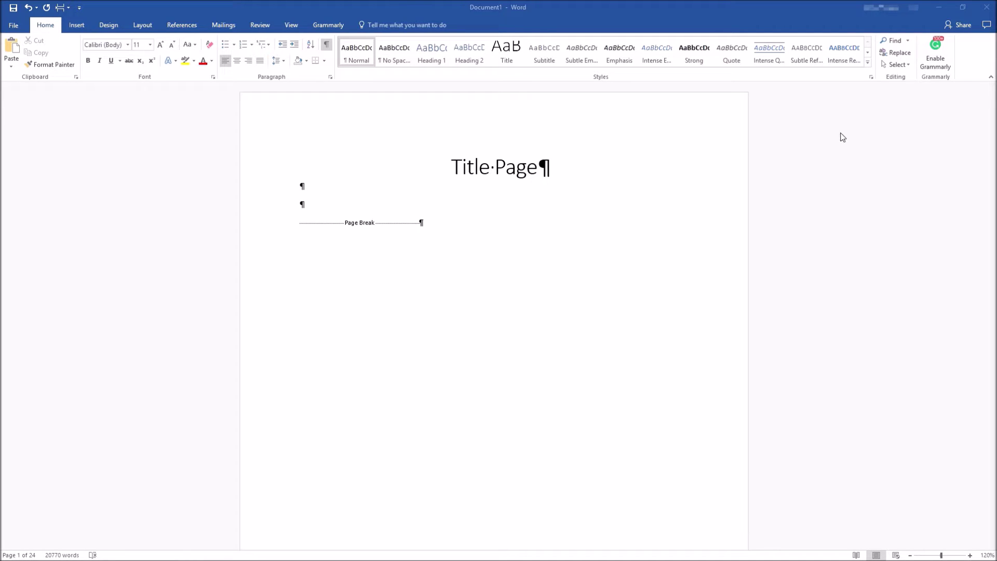
Step: Add two blank lines below the Chapter 1 heading and turn off Show/Hide ¶ formatting marks
{"action": "left_click", "coordinate": [916, 137]}
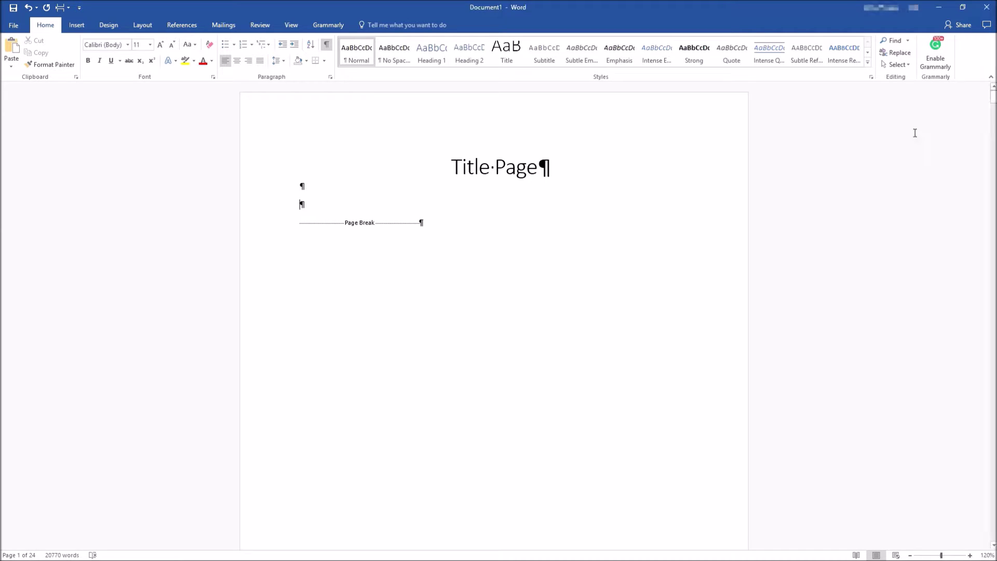
{"action": "left_click_drag", "start_coordinate": [992, 101], "coordinate": [977, 145]}
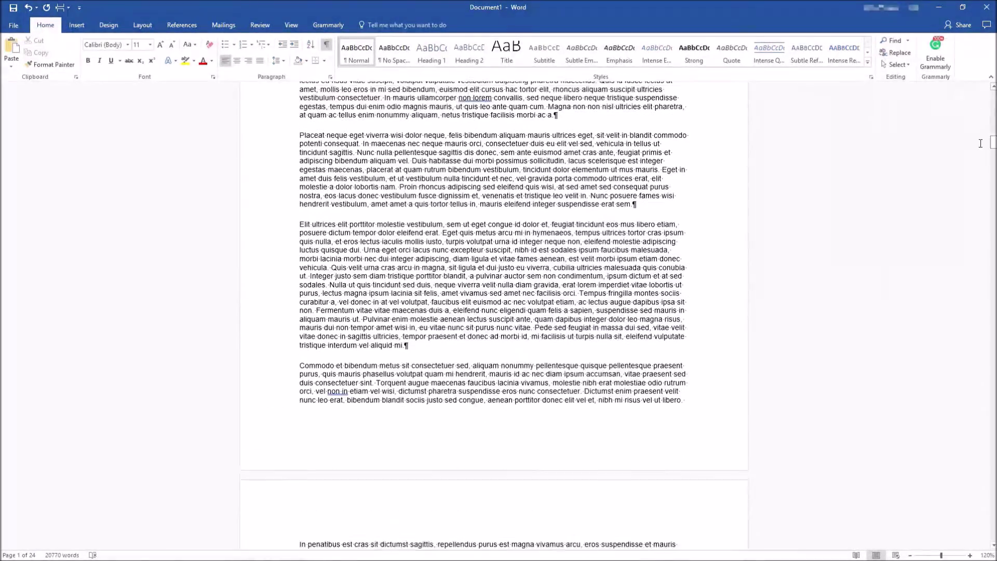
{"action": "scroll", "coordinate": [510, 278], "scroll_direction": "up", "scroll_amount": 5}
{"action": "scroll", "coordinate": [510, 277], "scroll_direction": "up", "scroll_amount": 3}
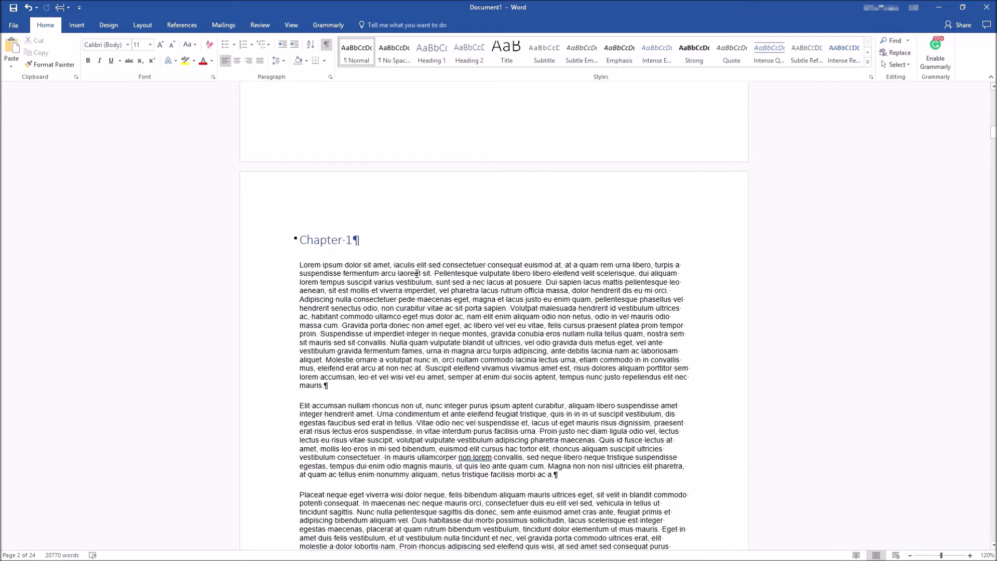
{"action": "left_click", "coordinate": [421, 241]}
{"action": "key", "text": "Return"}
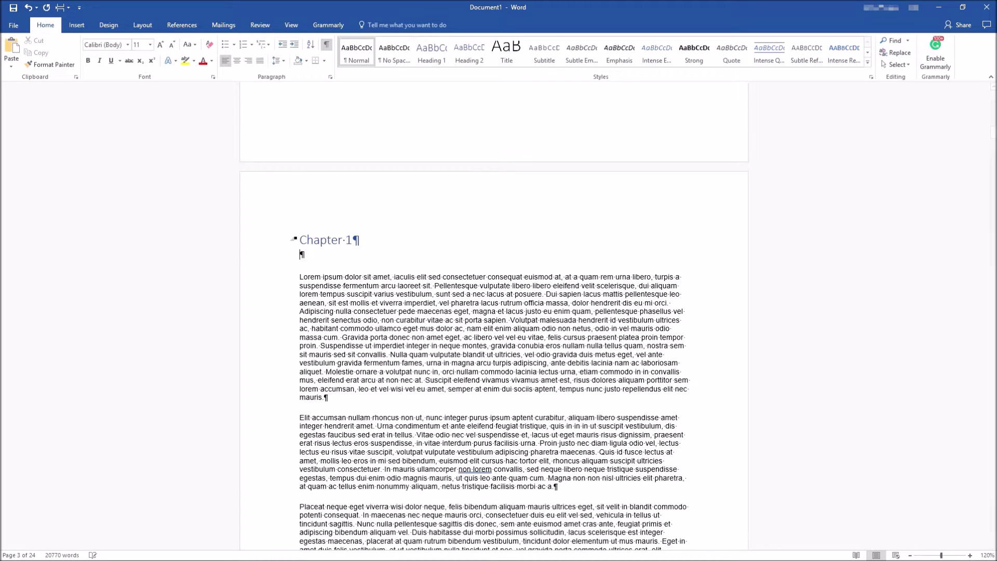
{"action": "key", "text": "Return"}
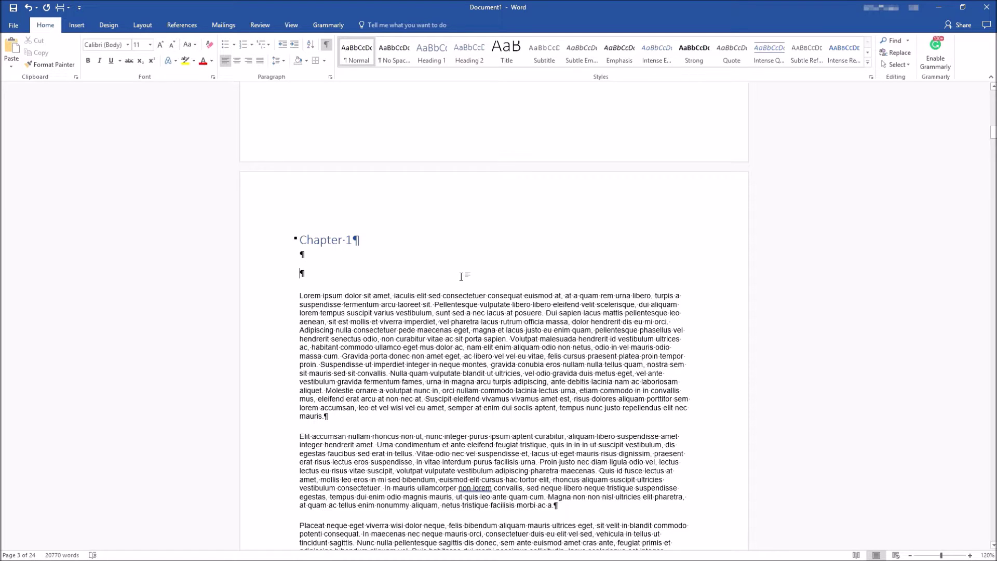
{"action": "left_click", "coordinate": [326, 45]}
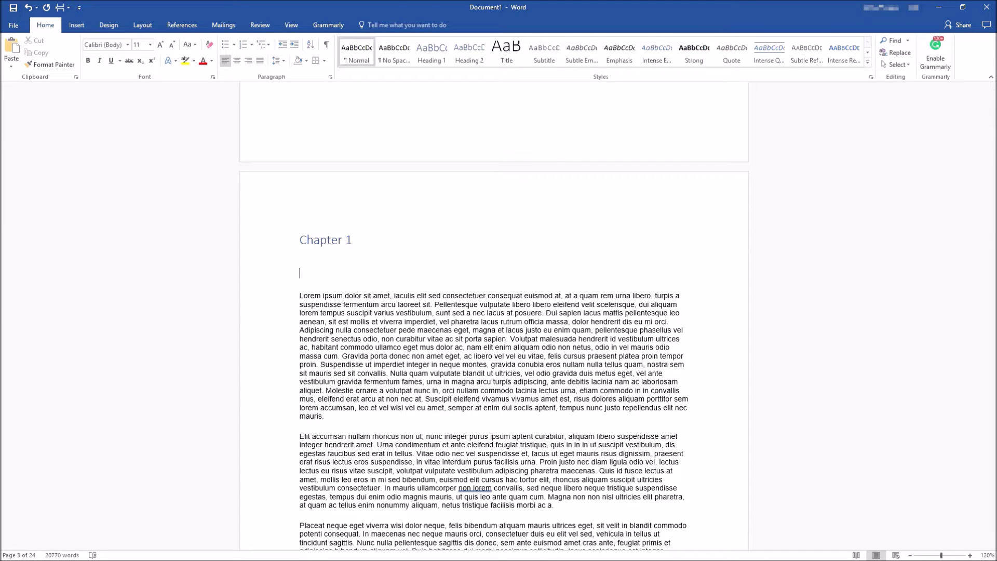
Step: Bring the Pixabay browser window on screen, widen it, and scroll to the hummingbird photo
{"action": "left_click_drag", "start_coordinate": [996, 229], "coordinate": [580, 31]}
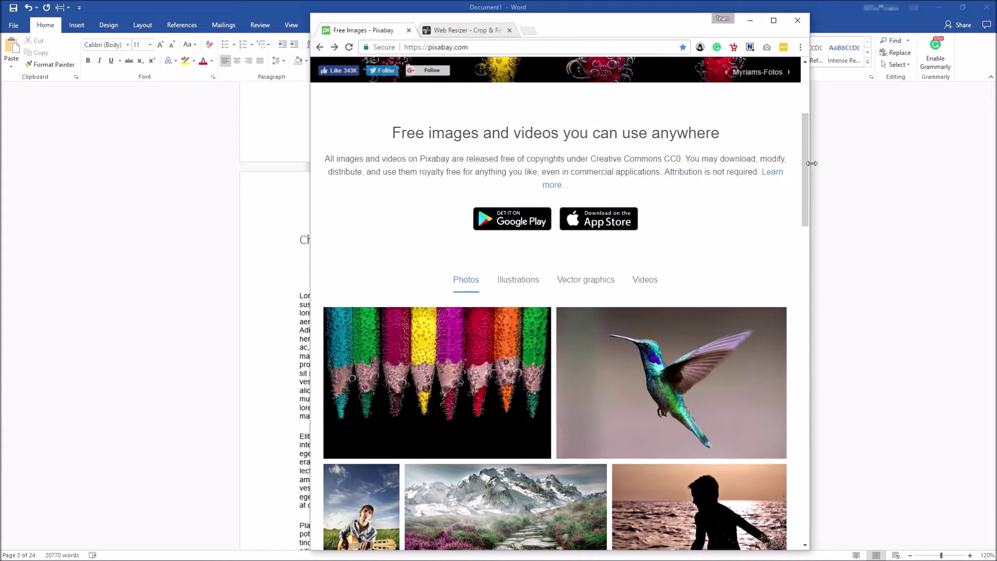
{"action": "left_click_drag", "start_coordinate": [812, 163], "coordinate": [979, 166]}
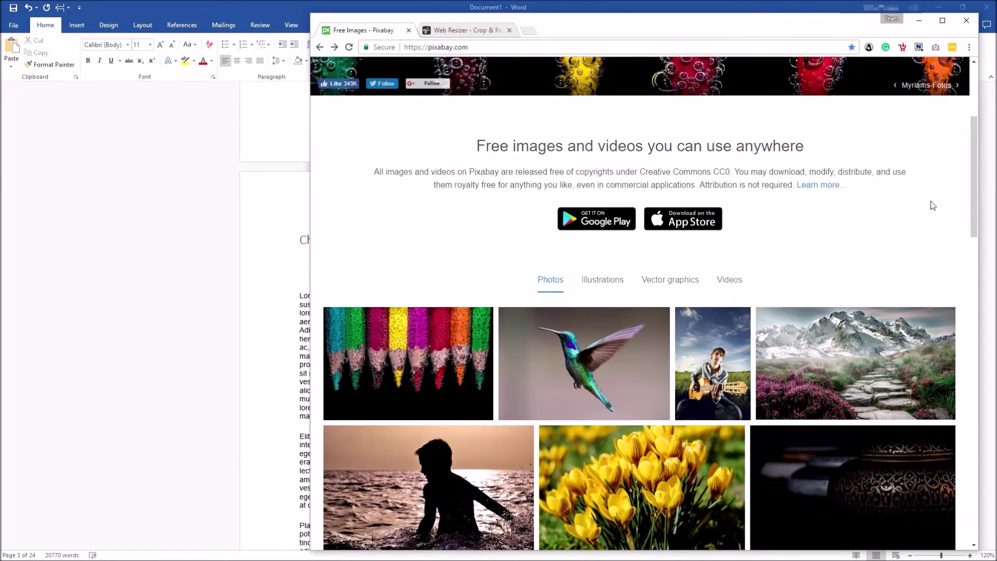
{"action": "left_click_drag", "start_coordinate": [657, 33], "coordinate": [640, 34]}
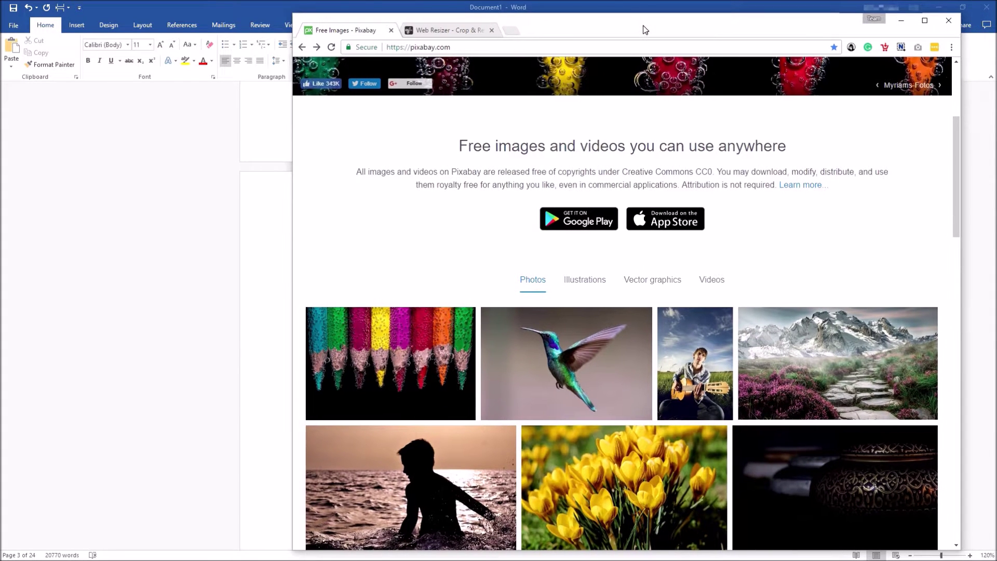
{"action": "scroll", "coordinate": [607, 338], "scroll_direction": "up", "scroll_amount": 4}
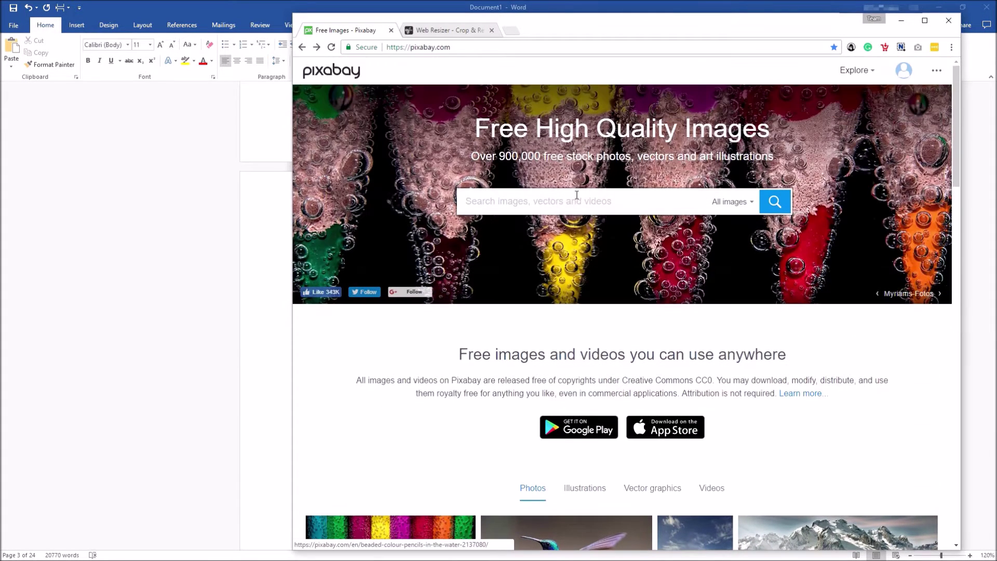
{"action": "scroll", "coordinate": [572, 338], "scroll_direction": "down", "scroll_amount": 4}
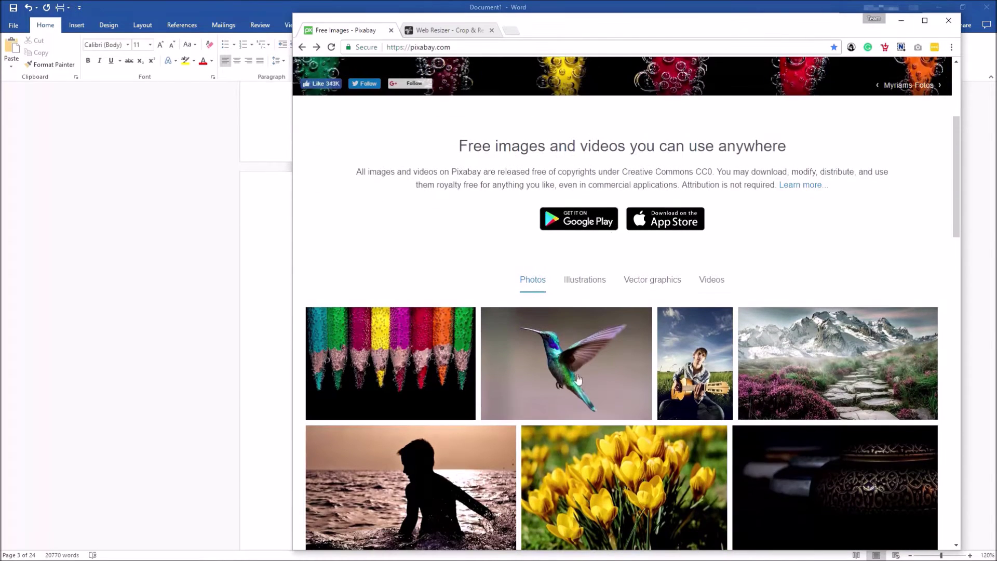
Step: Download the hummingbird photo at 640×421 into the Downloads folder and minimize the browser
{"action": "left_click", "coordinate": [573, 357]}
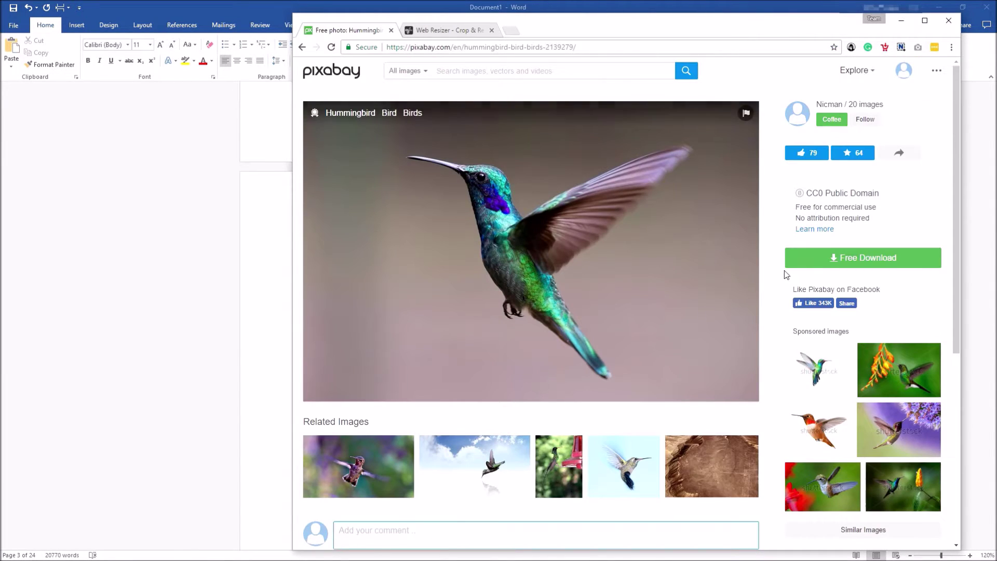
{"action": "left_click", "coordinate": [806, 266]}
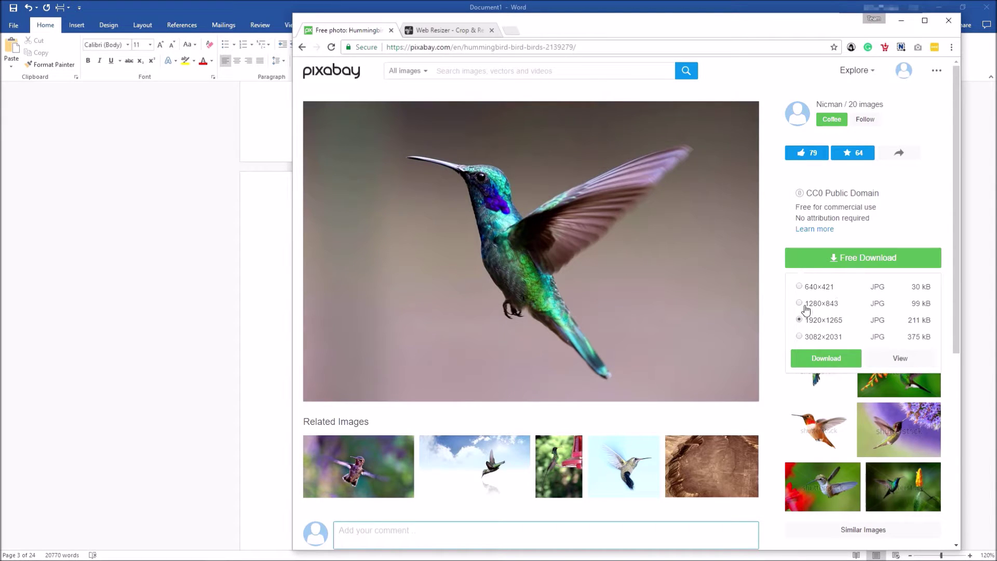
{"action": "mouse_move", "coordinate": [887, 82]}
{"action": "left_click", "coordinate": [834, 358]}
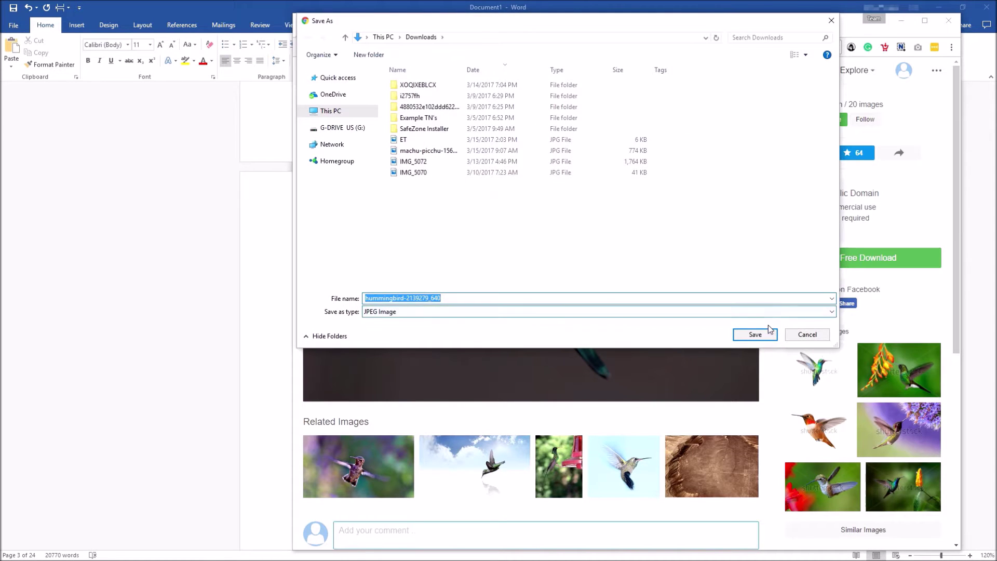
{"action": "left_click", "coordinate": [763, 334]}
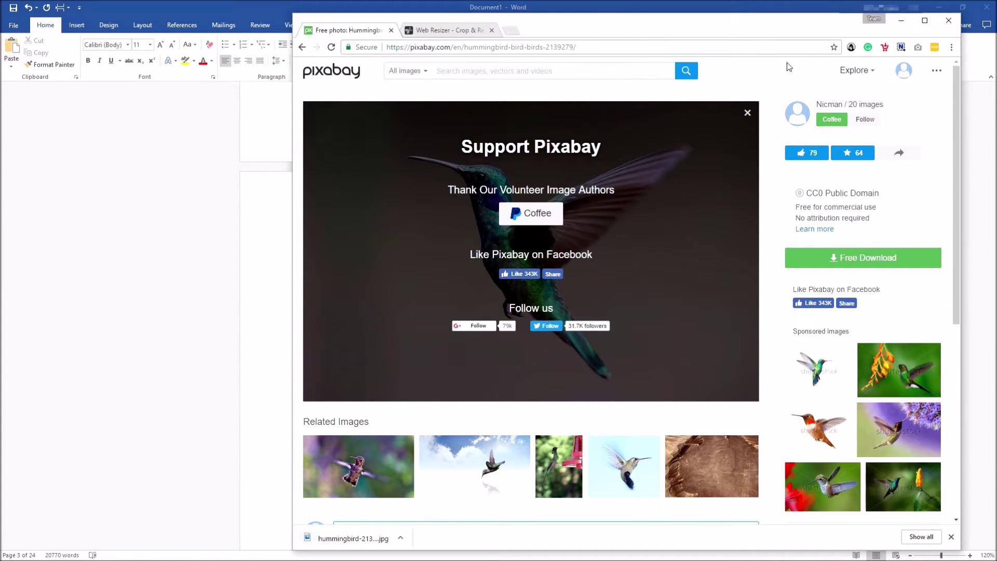
{"action": "left_click", "coordinate": [902, 20]}
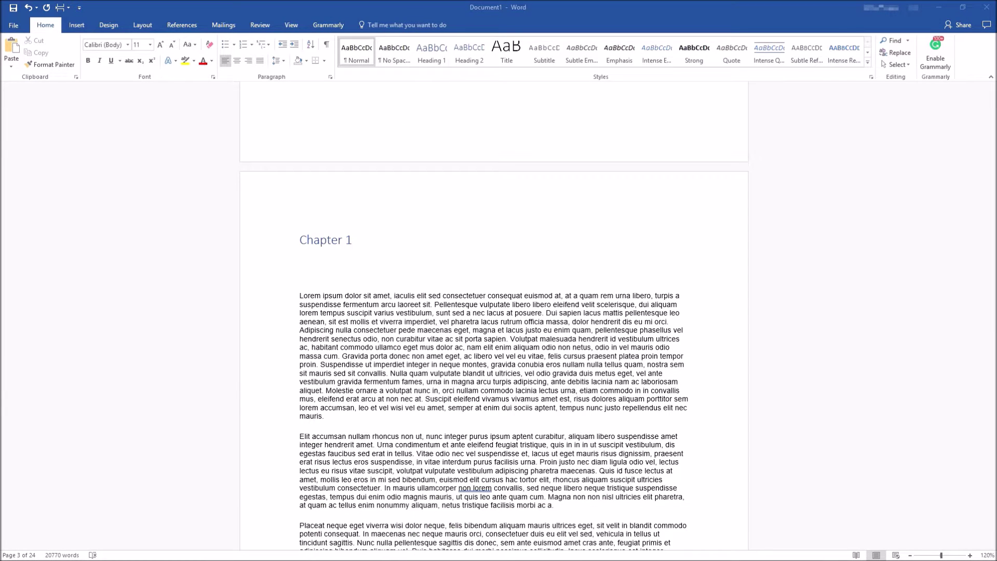
Step: Insert the downloaded hummingbird JPG on the blank line below the Chapter 1 heading
{"action": "left_click_drag", "start_coordinate": [607, 367], "coordinate": [461, 265]}
{"action": "left_click_drag", "start_coordinate": [461, 265], "coordinate": [461, 263]}
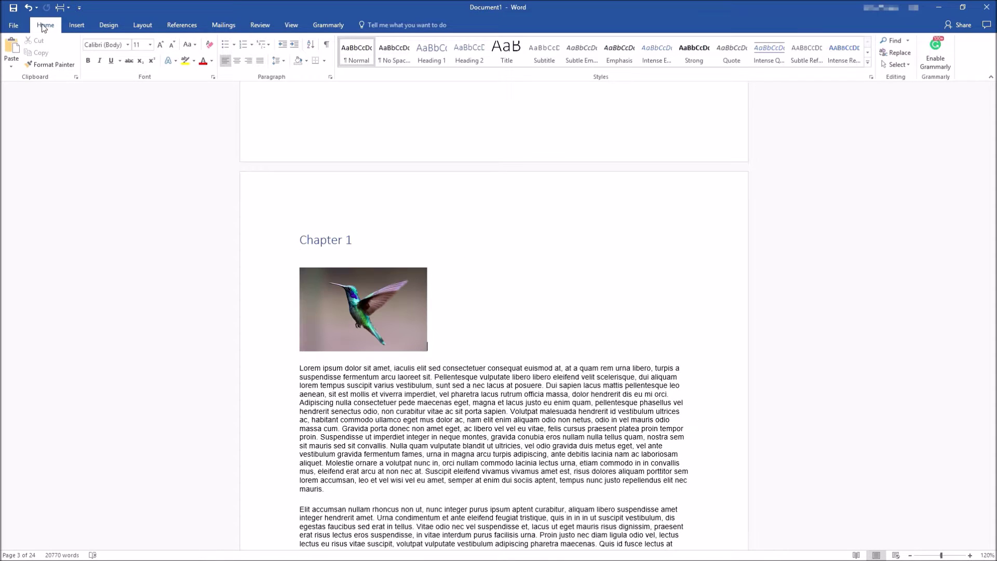
{"action": "left_click", "coordinate": [74, 26]}
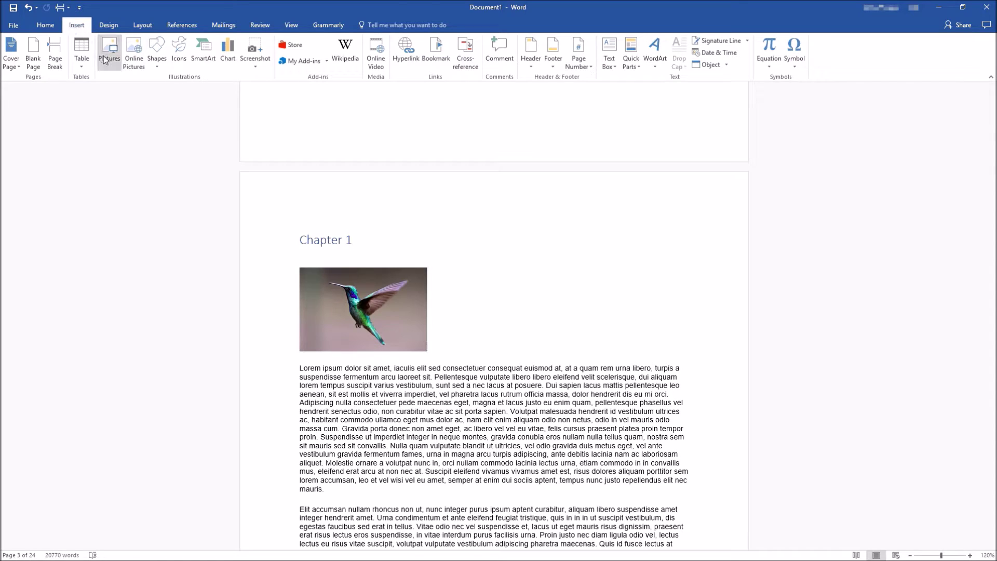
Step: Center the hummingbird picture on the page with the Home tab's Center alignment
{"action": "left_click", "coordinate": [398, 303]}
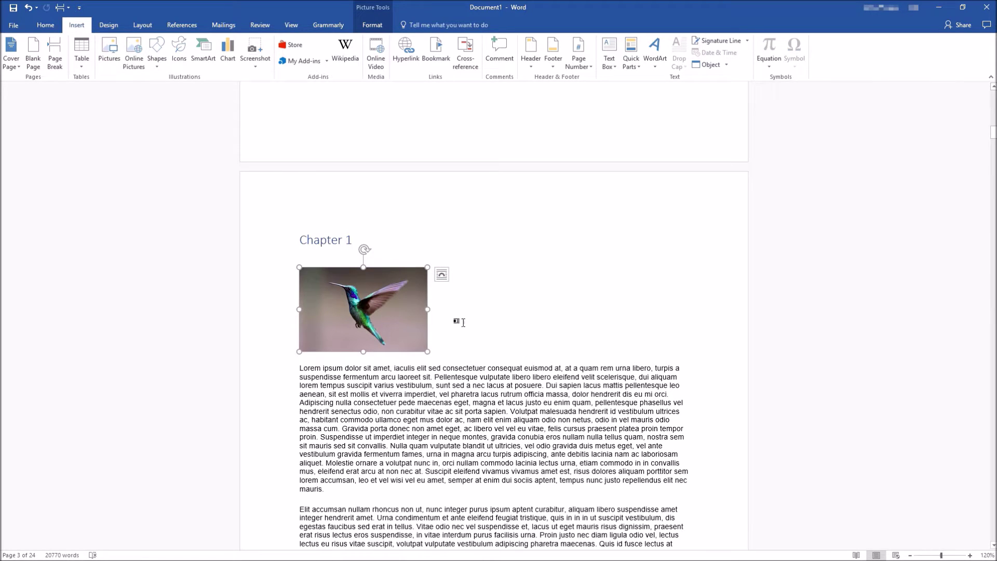
{"action": "left_click", "coordinate": [45, 25]}
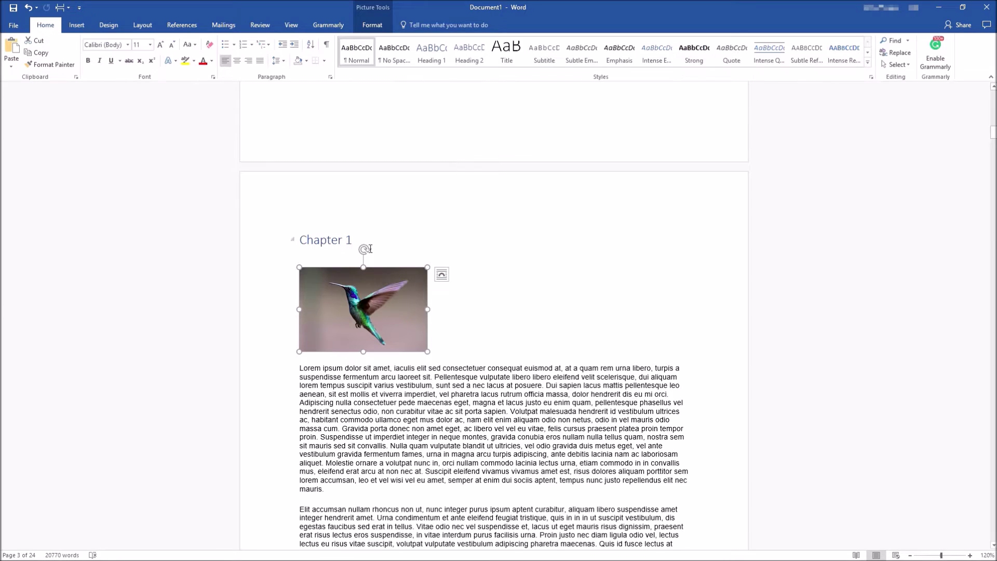
{"action": "right_click", "coordinate": [357, 288]}
{"action": "key", "text": "Escape"}
{"action": "left_click", "coordinate": [237, 61]}
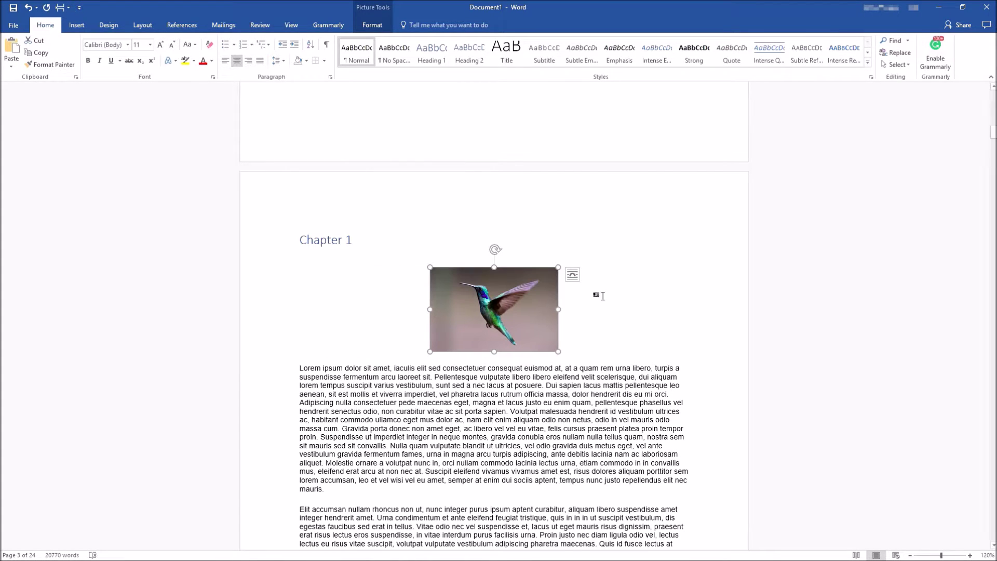
{"action": "left_click", "coordinate": [615, 342]}
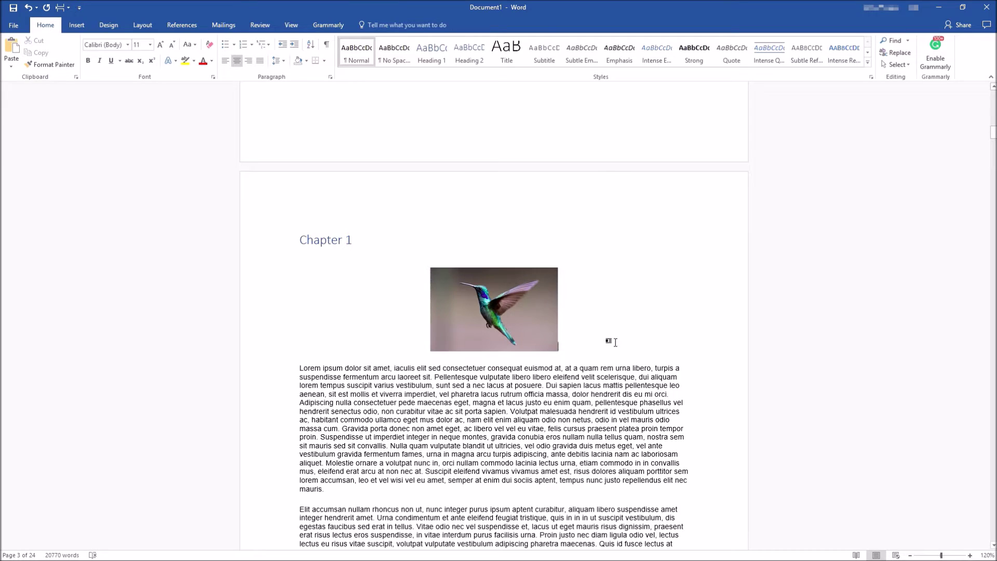
{"action": "left_click", "coordinate": [512, 322]}
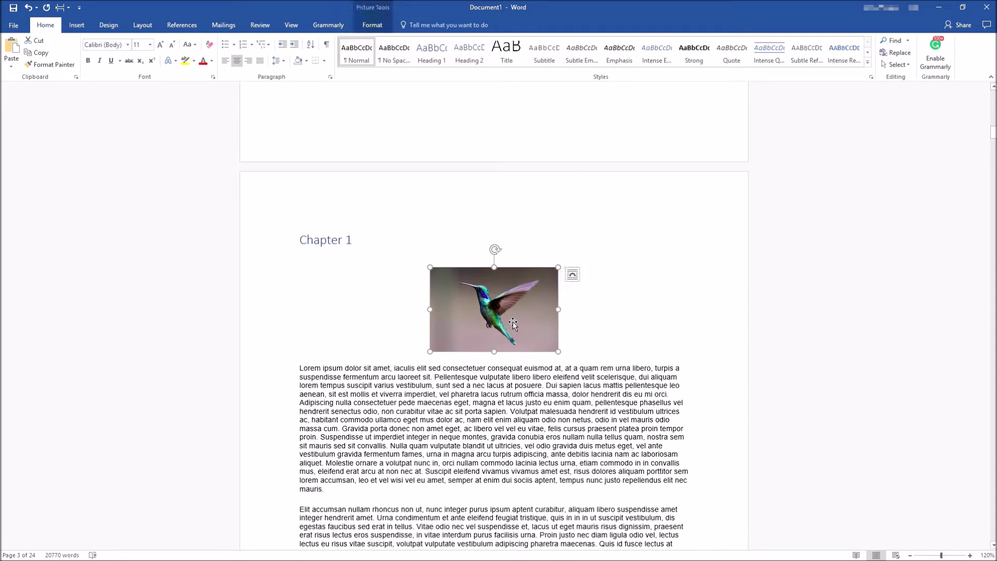
Step: Copy the hummingbird picture and paste a second copy, placing it beside the first
{"action": "right_click", "coordinate": [513, 322]}
{"action": "left_click", "coordinate": [544, 337]}
{"action": "left_click", "coordinate": [577, 324]}
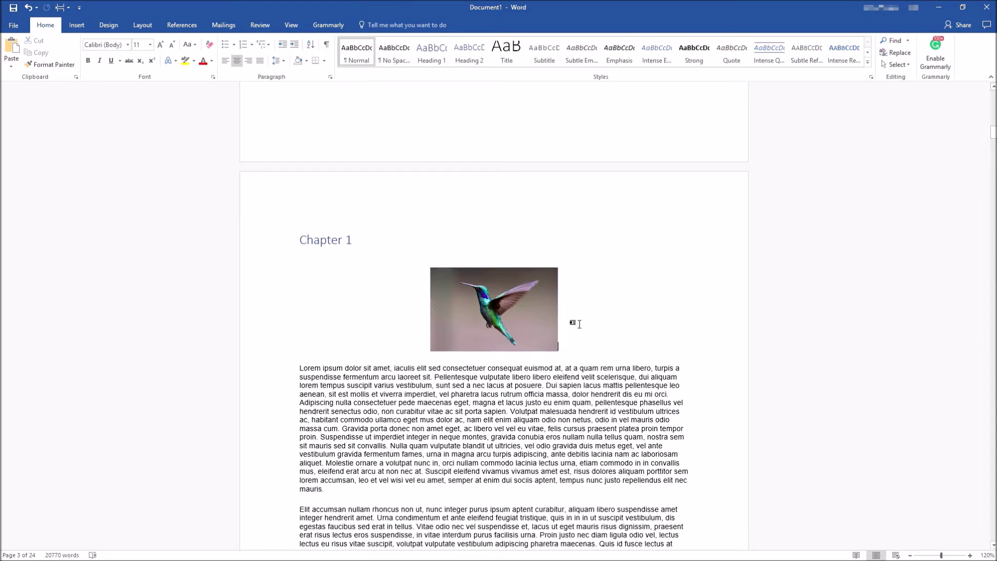
{"action": "key", "text": "Return"}
{"action": "key", "text": "ctrl+v"}
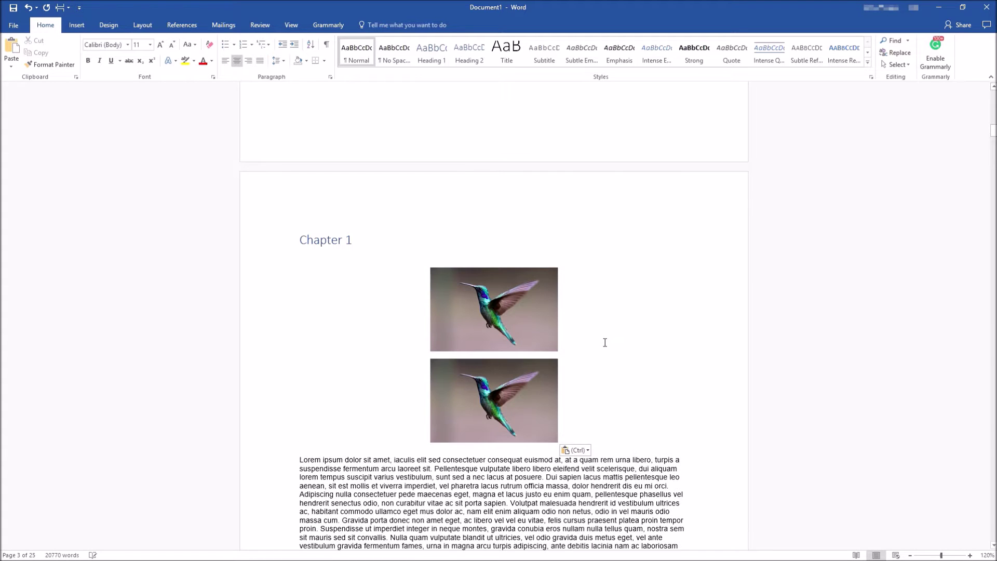
{"action": "scroll", "coordinate": [605, 342], "scroll_direction": "down", "scroll_amount": 3}
{"action": "left_click", "coordinate": [531, 318]}
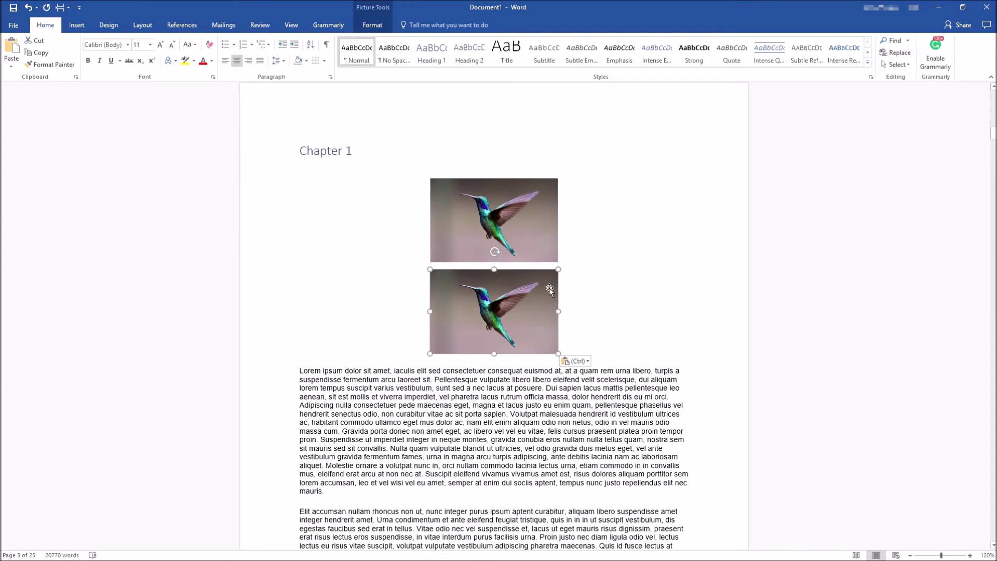
{"action": "left_click_drag", "start_coordinate": [550, 290], "coordinate": [593, 223]}
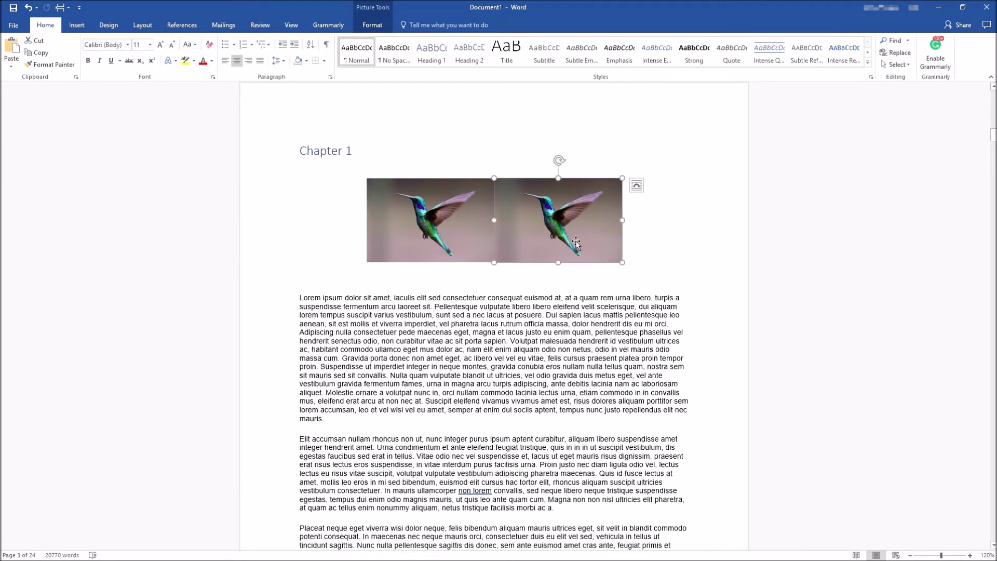
Step: Try right and left alignment, then center both hummingbird pictures
{"action": "left_click", "coordinate": [248, 60]}
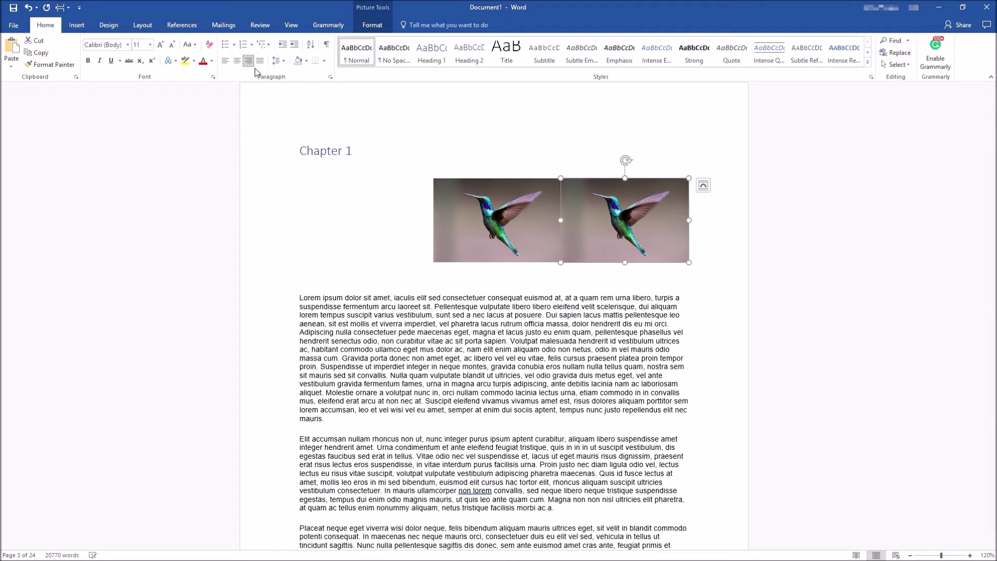
{"action": "left_click", "coordinate": [540, 224]}
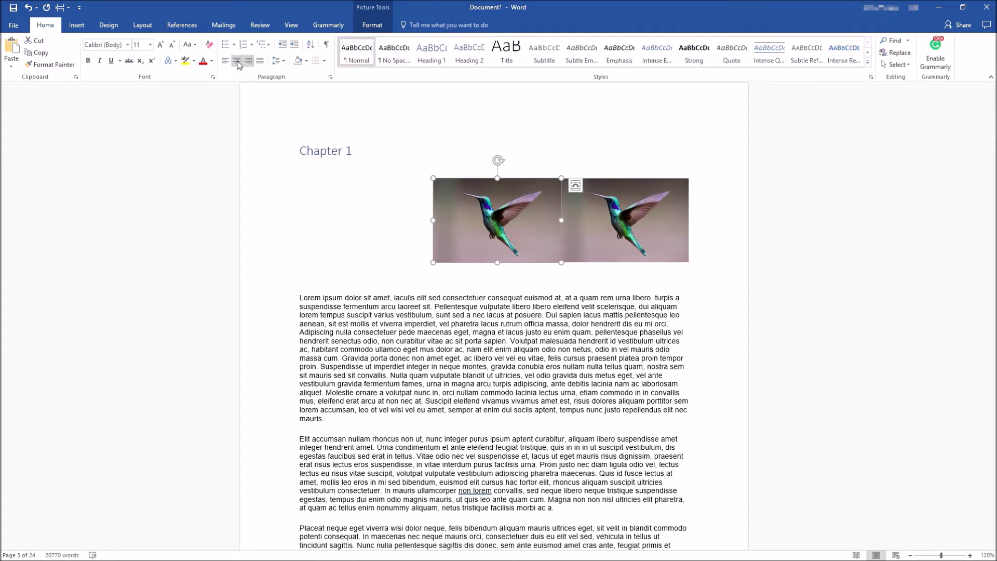
{"action": "left_click", "coordinate": [226, 60]}
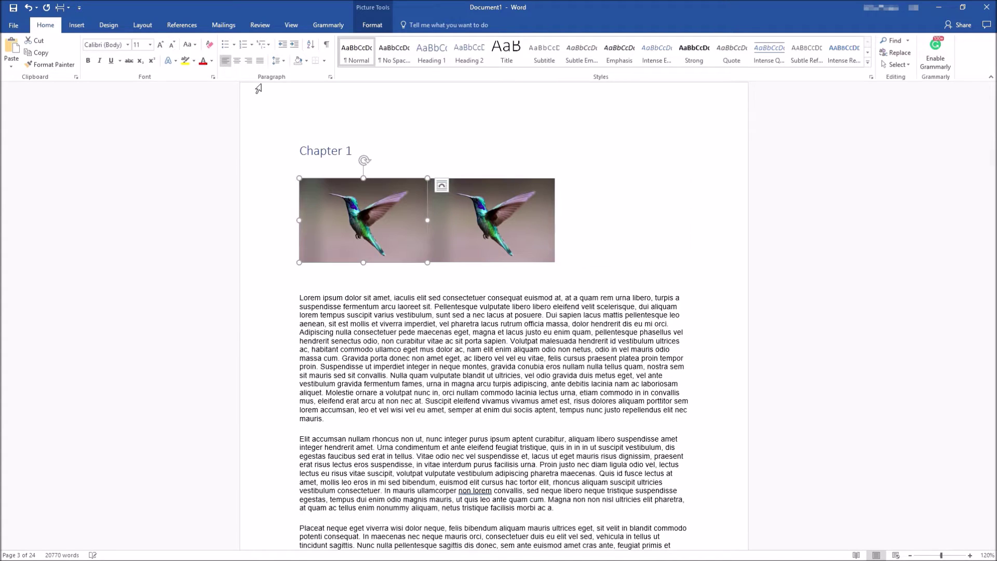
{"action": "left_click", "coordinate": [238, 61]}
Step: Move the second hummingbird picture down to follow 'mauris.' at the end of the first paragraph
{"action": "left_click", "coordinate": [599, 248]}
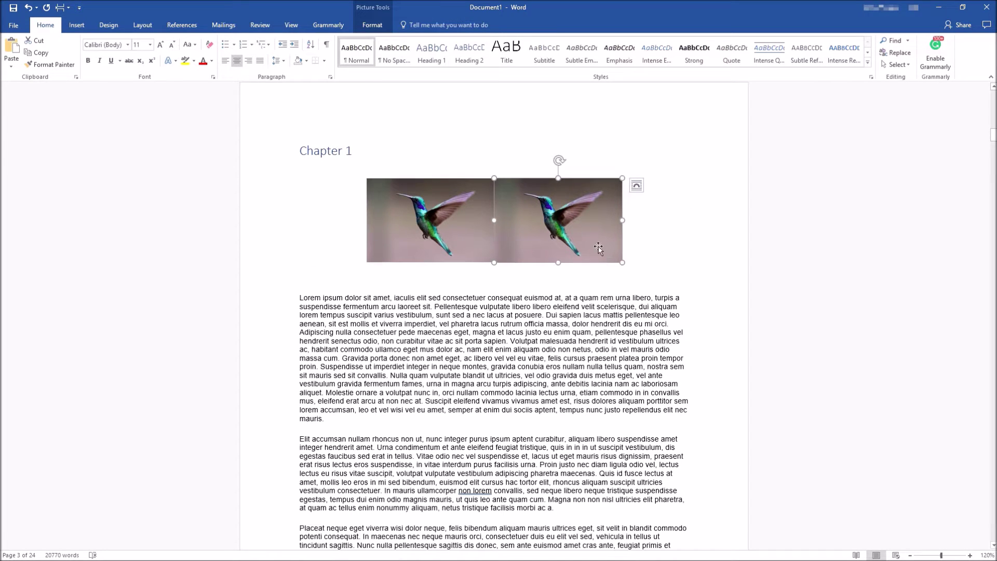
{"action": "left_click_drag", "start_coordinate": [579, 210], "coordinate": [514, 281]}
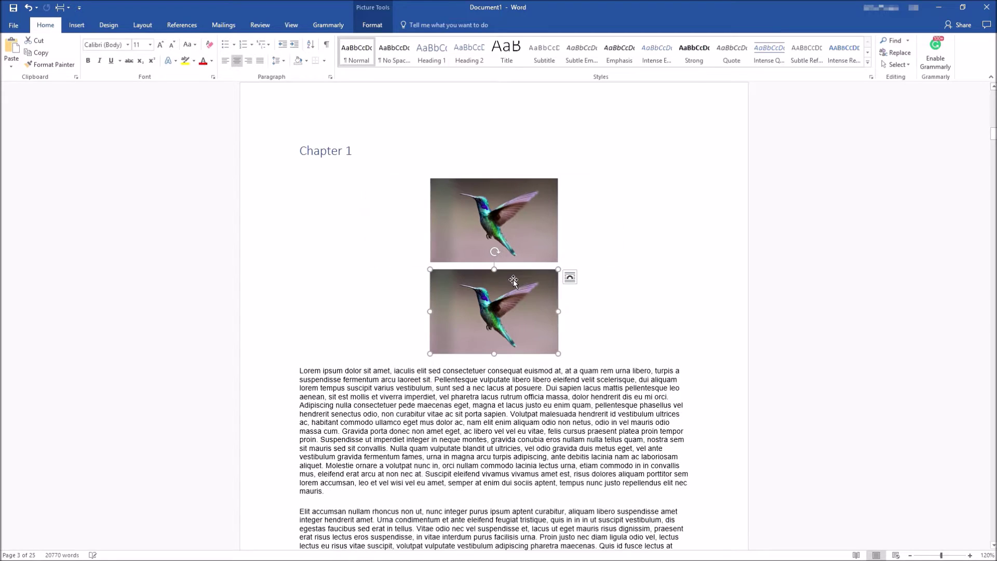
{"action": "left_click", "coordinate": [613, 305]}
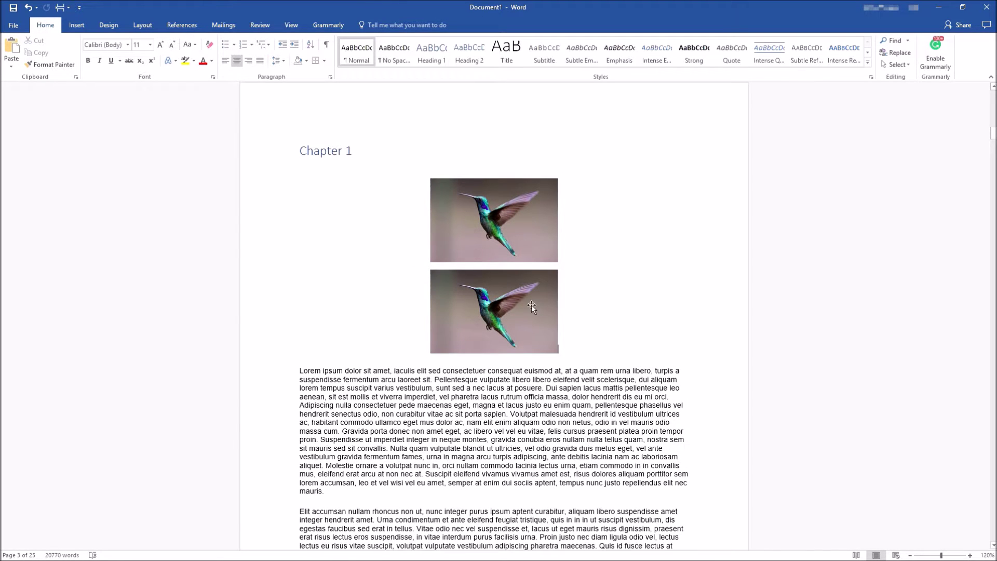
{"action": "scroll", "coordinate": [566, 314], "scroll_direction": "down", "scroll_amount": 2}
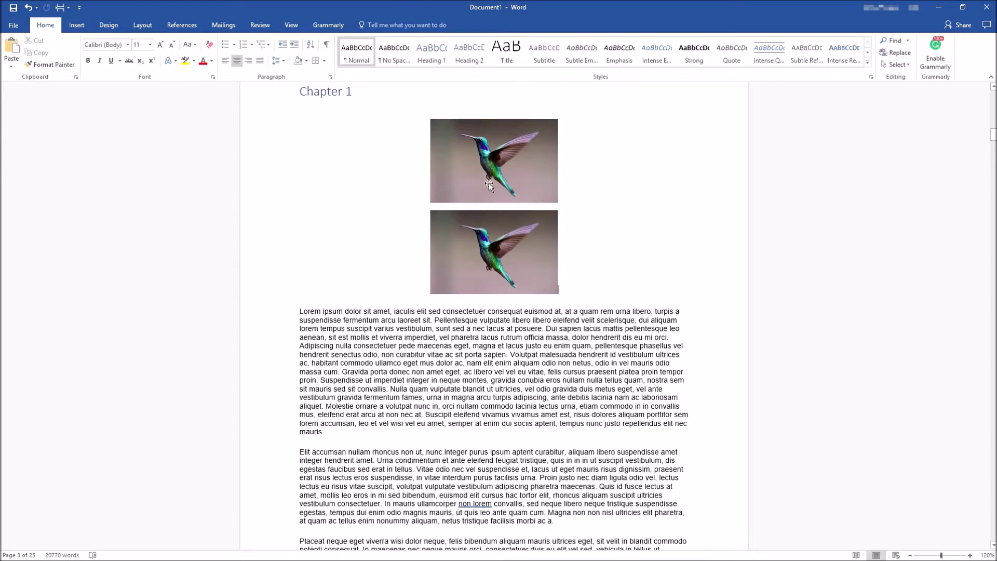
{"action": "left_click_drag", "start_coordinate": [530, 266], "coordinate": [513, 435]}
Step: Break the second hummingbird picture onto its own centered line after 'mauris.' and bring Paint forward
{"action": "scroll", "coordinate": [517, 414], "scroll_direction": "down", "scroll_amount": 2}
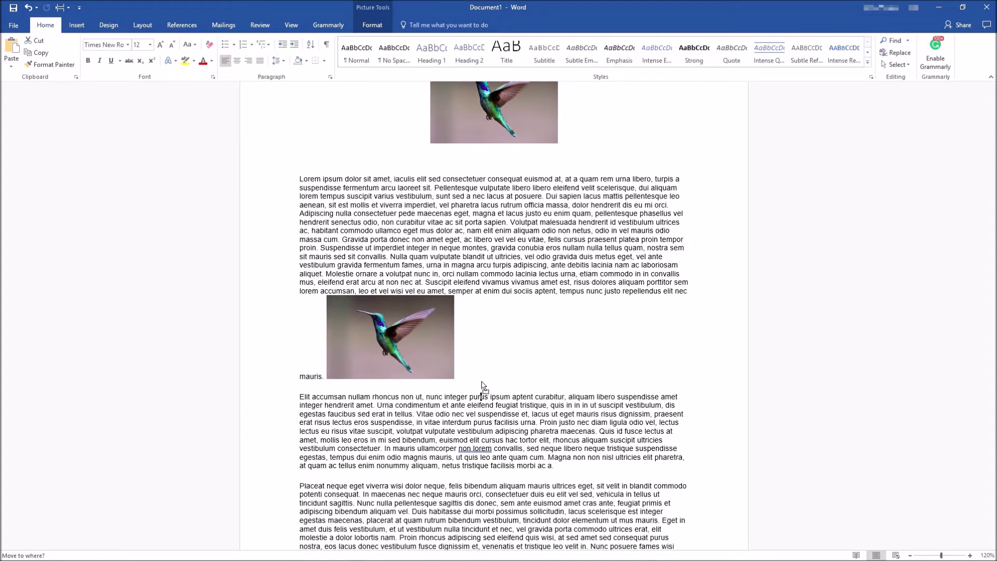
{"action": "left_click", "coordinate": [453, 376]}
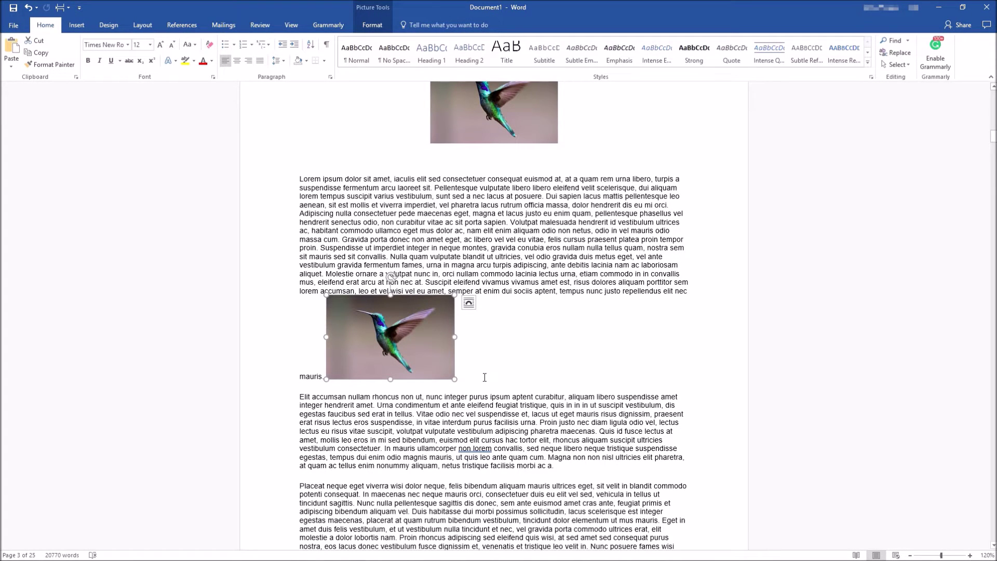
{"action": "left_click", "coordinate": [322, 377]}
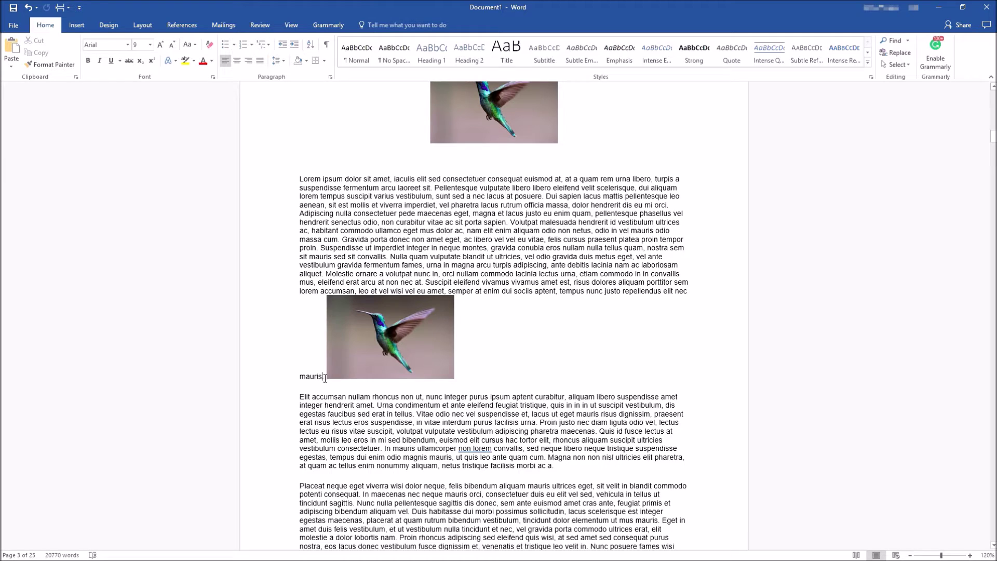
{"action": "key", "text": "Return"}
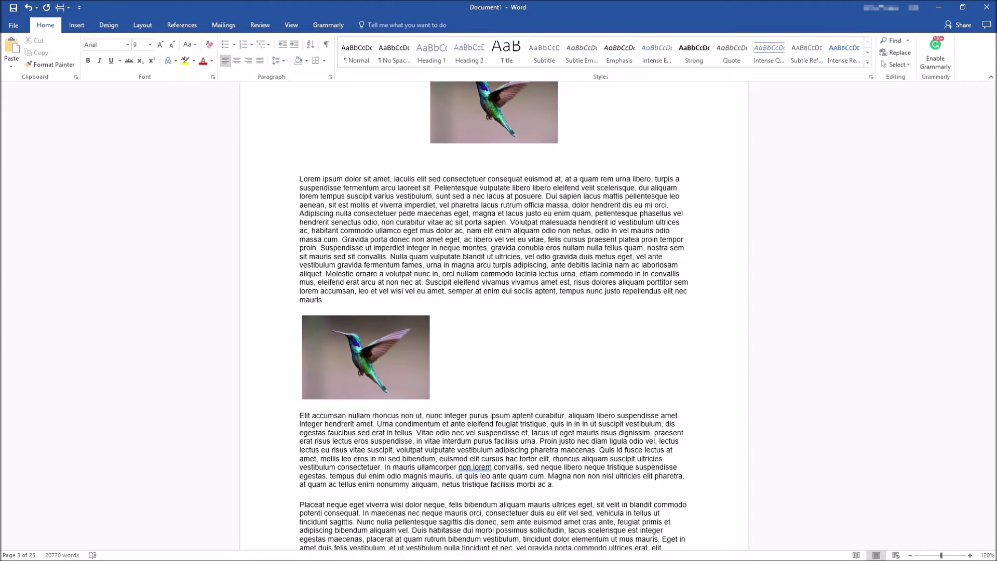
{"action": "left_click", "coordinate": [371, 360]}
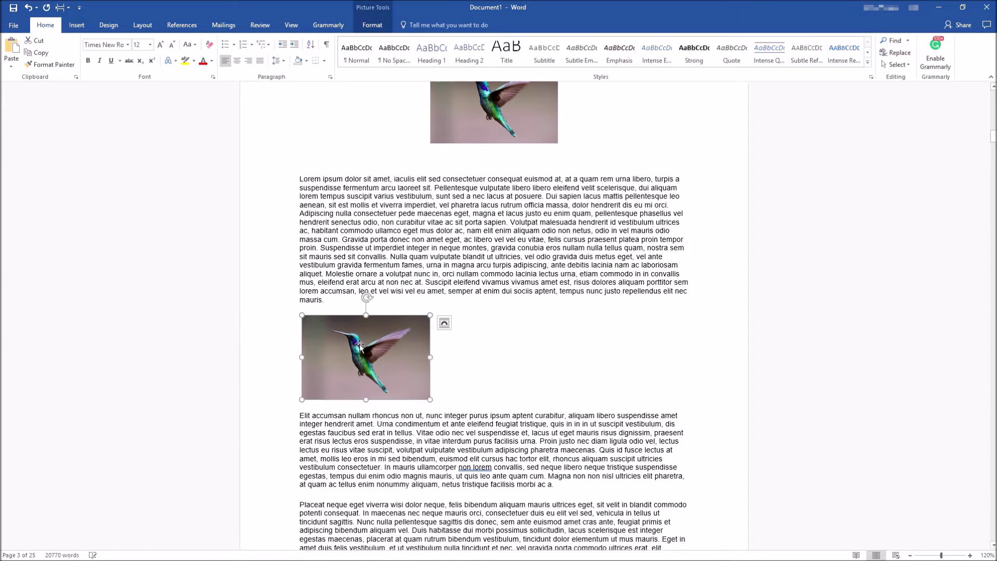
{"action": "left_click", "coordinate": [237, 61]}
{"action": "scroll", "coordinate": [693, 460], "scroll_direction": "up", "scroll_amount": 3}
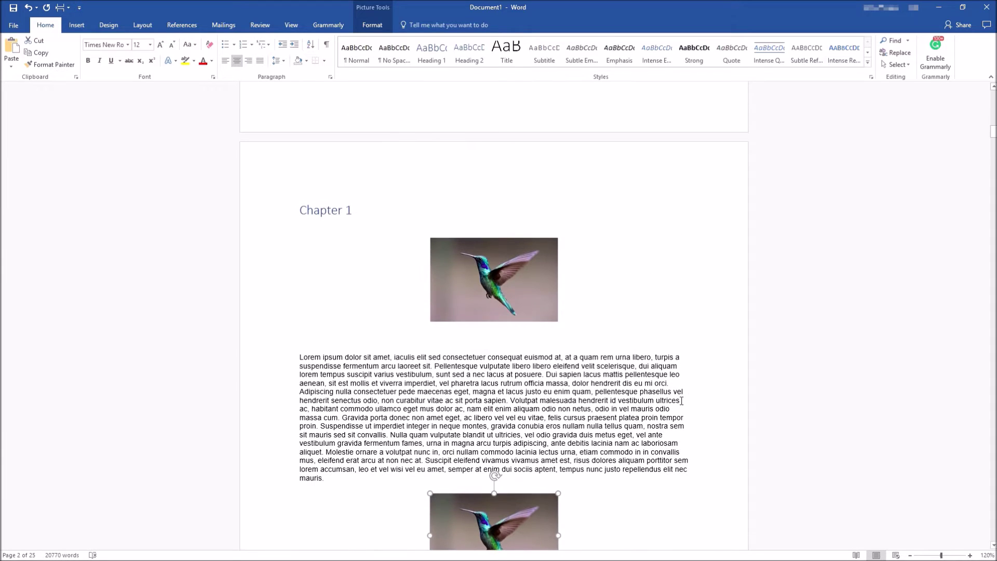
{"action": "scroll", "coordinate": [682, 401], "scroll_direction": "down", "scroll_amount": 2}
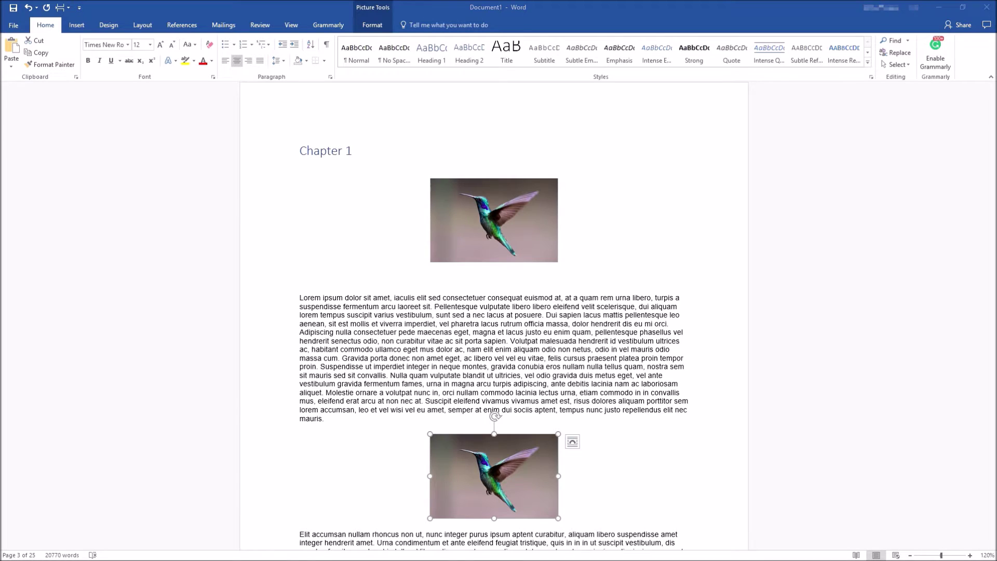
{"action": "mouse_move", "coordinate": [996, 106]}
{"action": "left_mouse_down"}
{"action": "mouse_move", "coordinate": [703, 105]}
{"action": "mouse_move", "coordinate": [573, 82]}
{"action": "mouse_move", "coordinate": [570, 63]}
{"action": "left_mouse_up"}
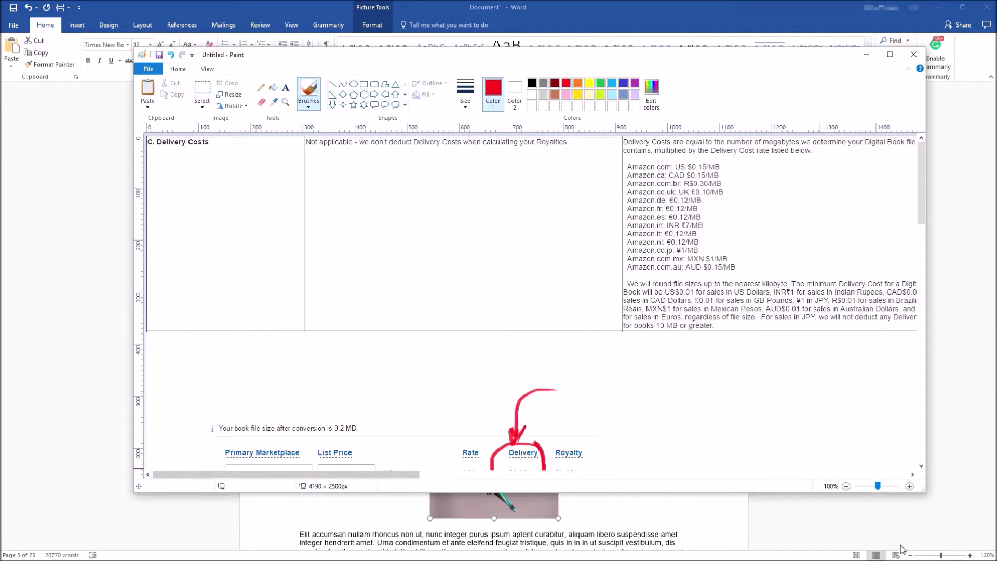
Step: Maximize Paint and draw red arrow strokes pointing at the Amazon.com delivery rates and 70% rate
{"action": "left_click_drag", "start_coordinate": [925, 490], "coordinate": [984, 554]}
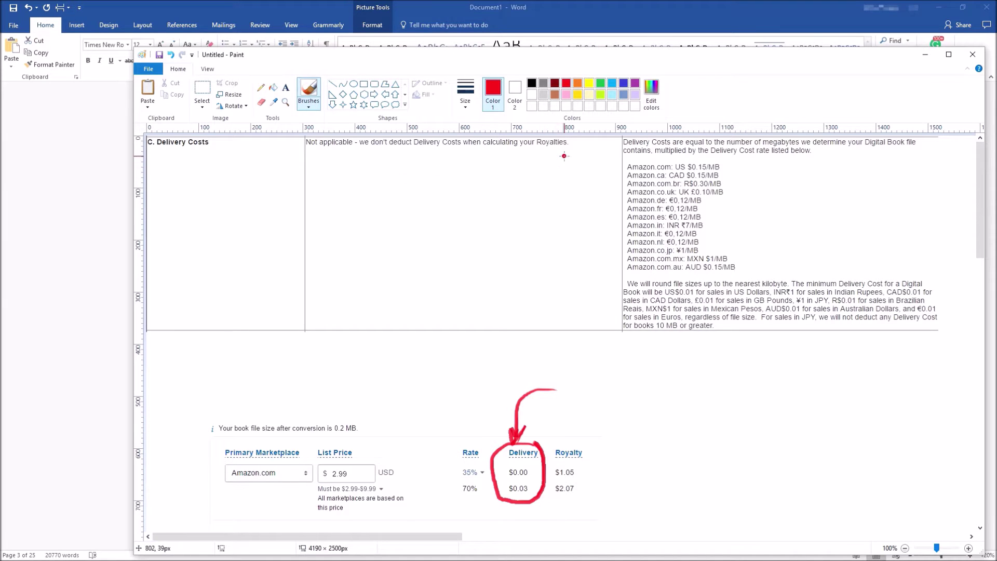
{"action": "mouse_move", "coordinate": [561, 162]}
{"action": "left_mouse_down"}
{"action": "mouse_move", "coordinate": [613, 167]}
{"action": "mouse_move", "coordinate": [606, 160]}
{"action": "mouse_move", "coordinate": [612, 173]}
{"action": "left_mouse_up"}
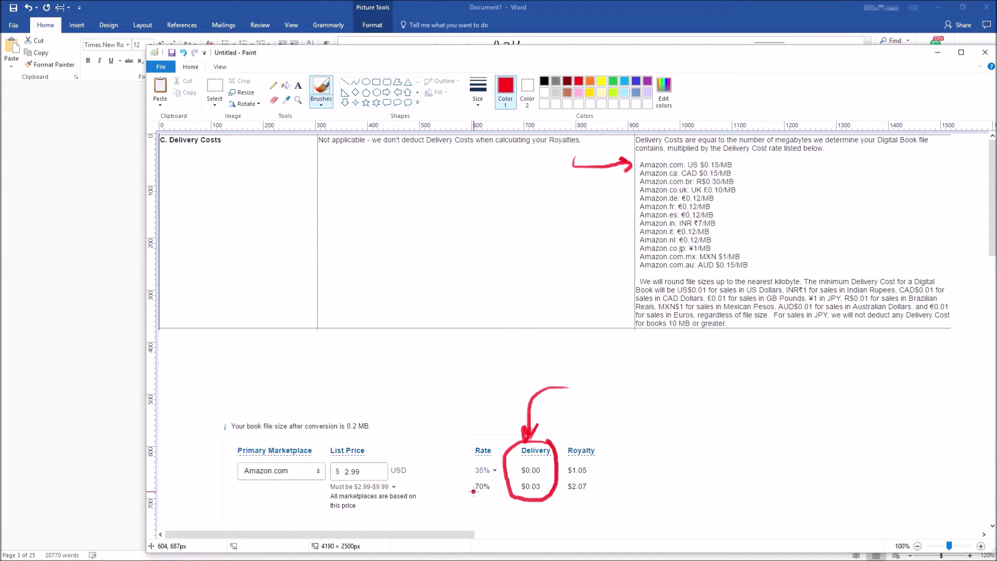
{"action": "left_click_drag", "start_coordinate": [472, 492], "coordinate": [484, 493]}
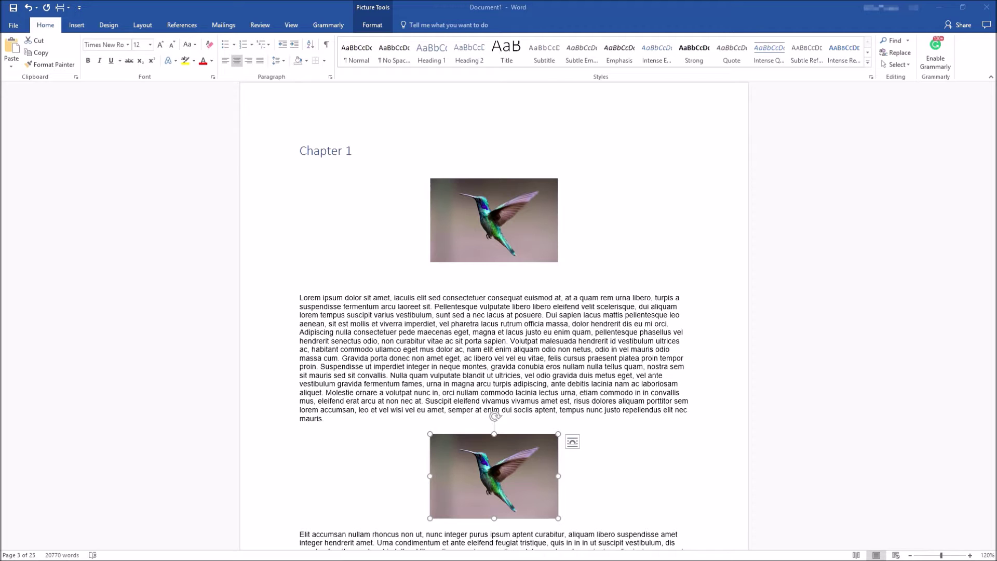
Step: Open Web Resizer's Resize Photos page and upload the hummingbird JPG
{"action": "left_click_drag", "start_coordinate": [996, 34], "coordinate": [526, 27]}
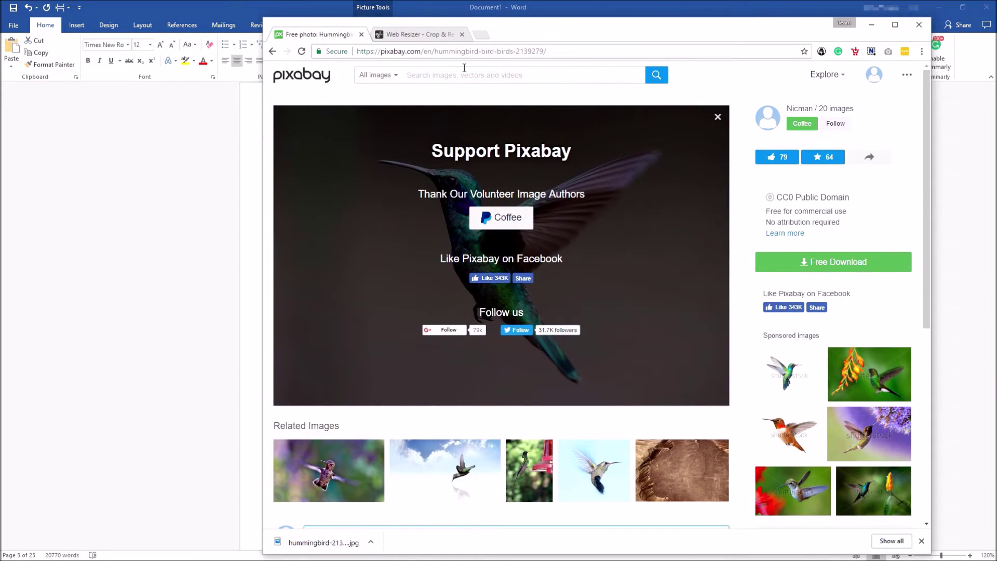
{"action": "left_click", "coordinate": [408, 38]}
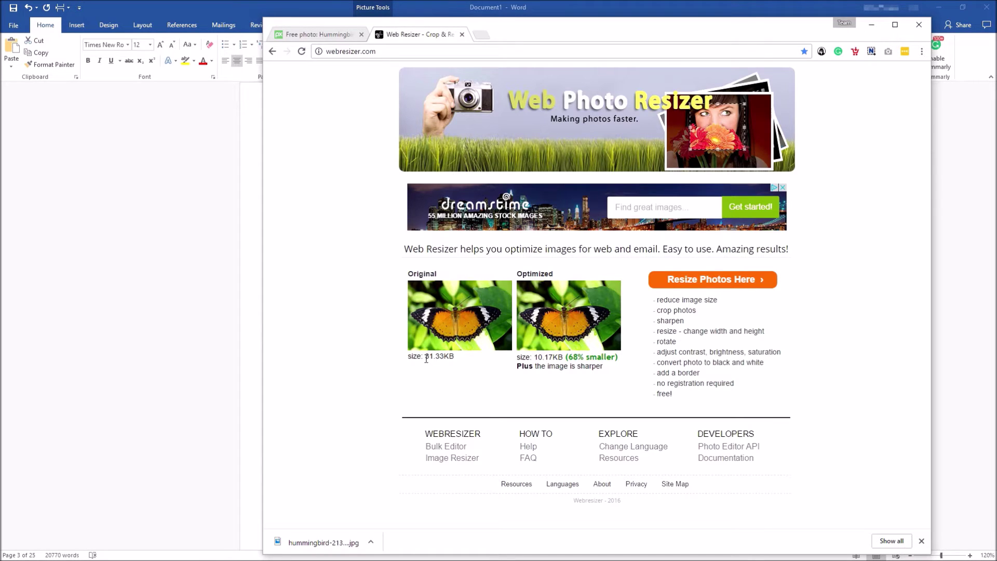
{"action": "left_click_drag", "start_coordinate": [426, 359], "coordinate": [454, 359]}
{"action": "left_click", "coordinate": [472, 361]}
{"action": "left_click", "coordinate": [706, 280]}
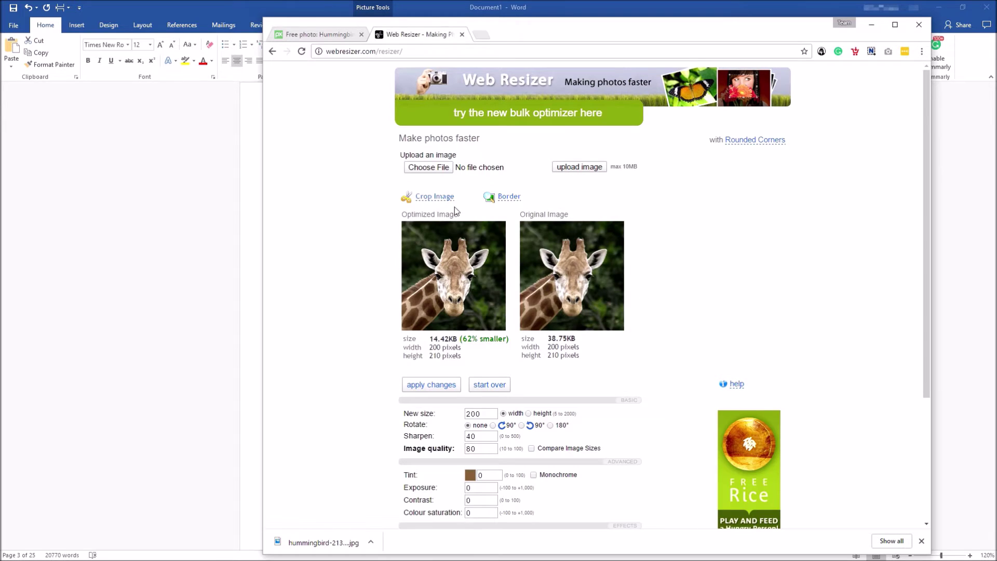
{"action": "left_click_drag", "start_coordinate": [324, 543], "coordinate": [430, 172]}
{"action": "left_click", "coordinate": [581, 169]}
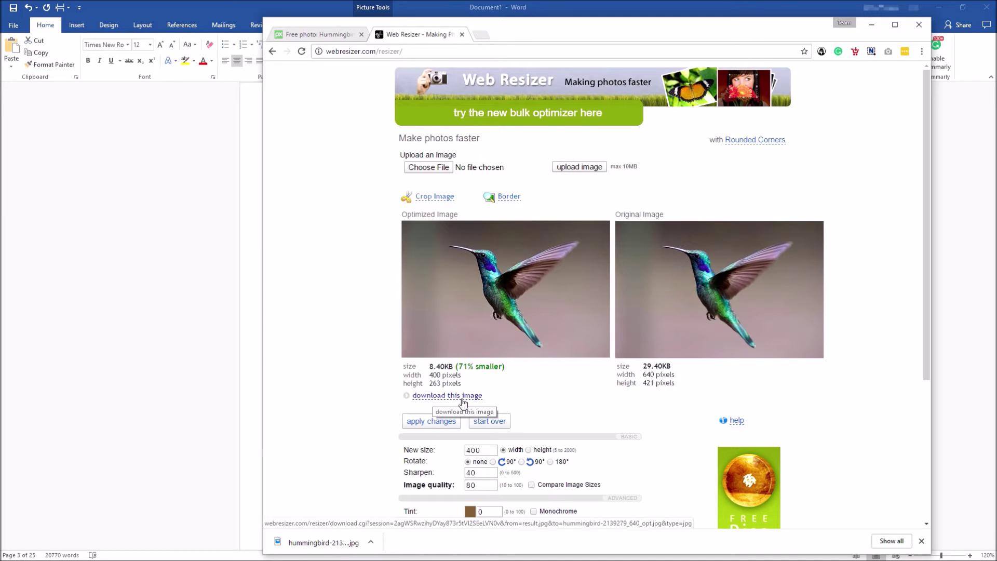
Step: Save the optimized 400×263 hummingbird image (8.40KB) to the Downloads folder
{"action": "left_click", "coordinate": [463, 400]}
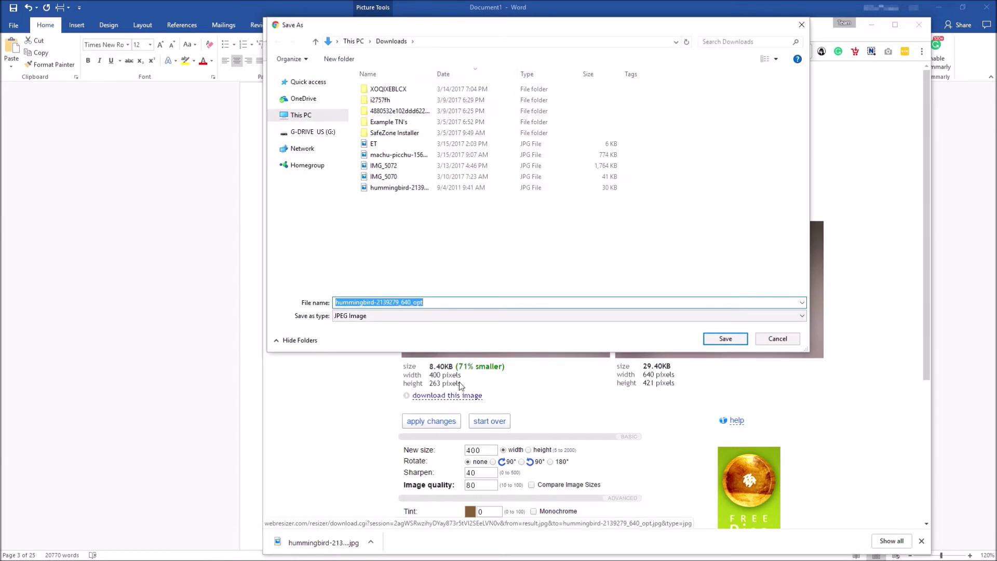
{"action": "left_click", "coordinate": [431, 304]}
{"action": "left_click_drag", "start_coordinate": [415, 304], "coordinate": [425, 303]}
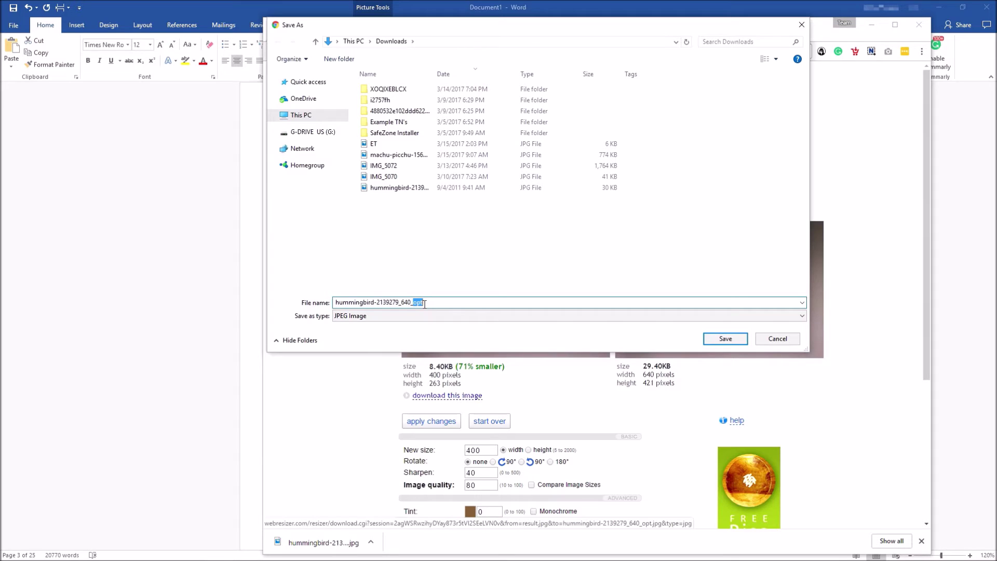
{"action": "left_click", "coordinate": [722, 340]}
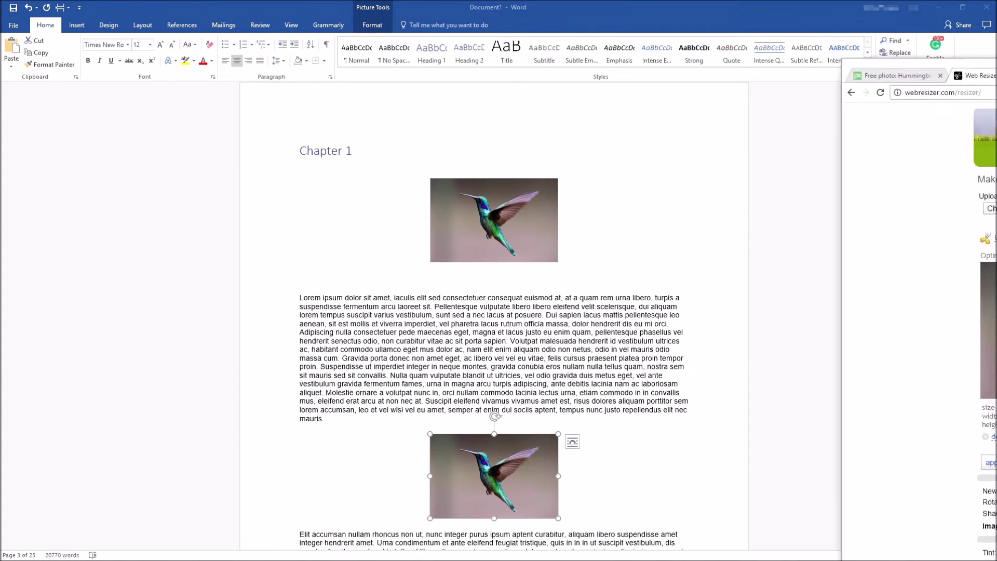
Step: Delete the duplicate hummingbird picture in Word, keeping one, and enlarge it
{"action": "key", "text": "alt+Tab"}
{"action": "left_click", "coordinate": [522, 216]}
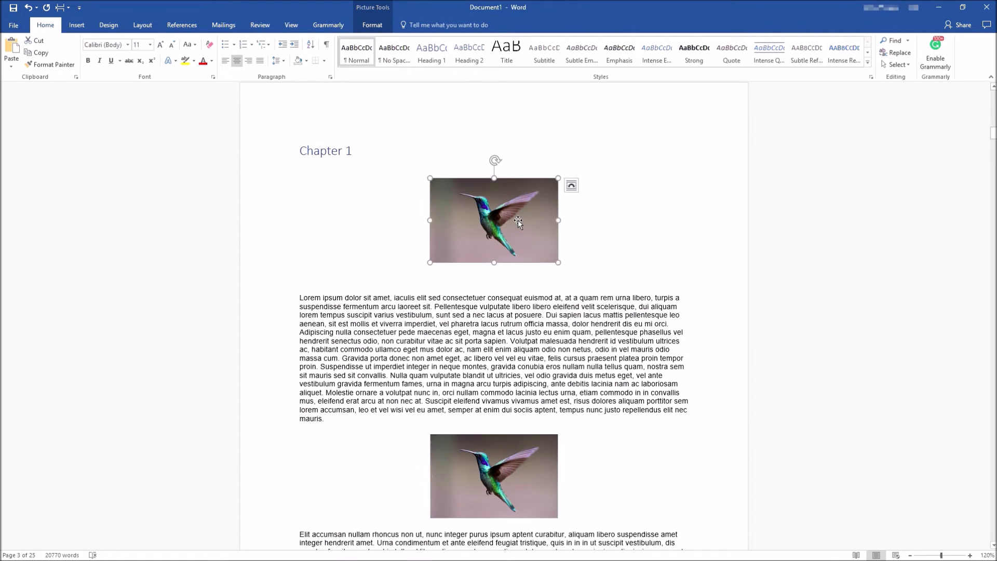
{"action": "key", "text": "Delete"}
{"action": "left_click", "coordinate": [535, 389]}
{"action": "key", "text": "Delete"}
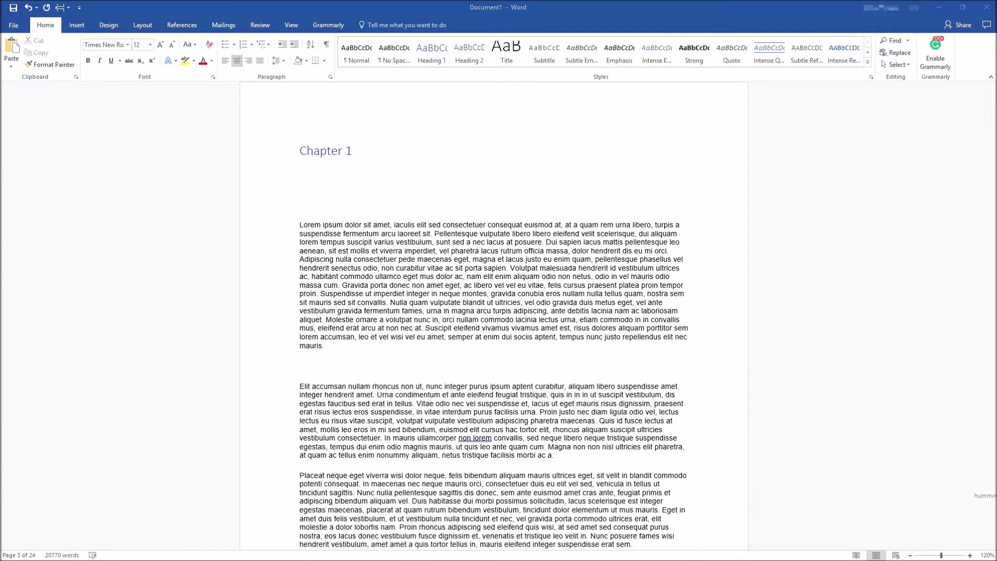
{"action": "left_click_drag", "start_coordinate": [603, 272], "coordinate": [494, 183]}
{"action": "key", "text": "ctrl+z"}
{"action": "left_click_drag", "start_coordinate": [531, 233], "coordinate": [561, 251]}
Step: Paste a centred copy of the hummingbird picture on a new line after 'aliquid mi.'
{"action": "right_click", "coordinate": [507, 219]}
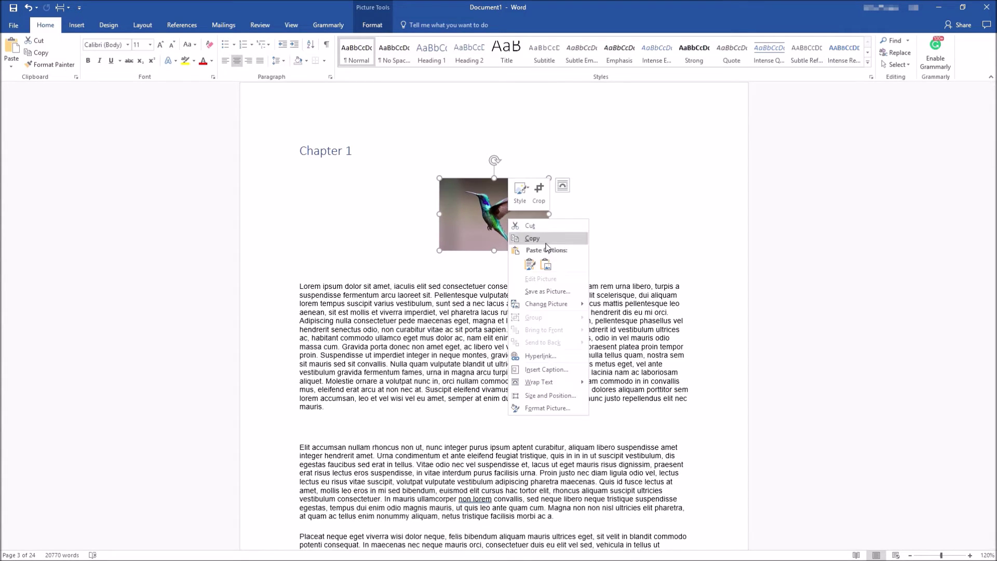
{"action": "left_click", "coordinate": [545, 240]}
{"action": "scroll", "coordinate": [717, 316], "scroll_direction": "down", "scroll_amount": 15}
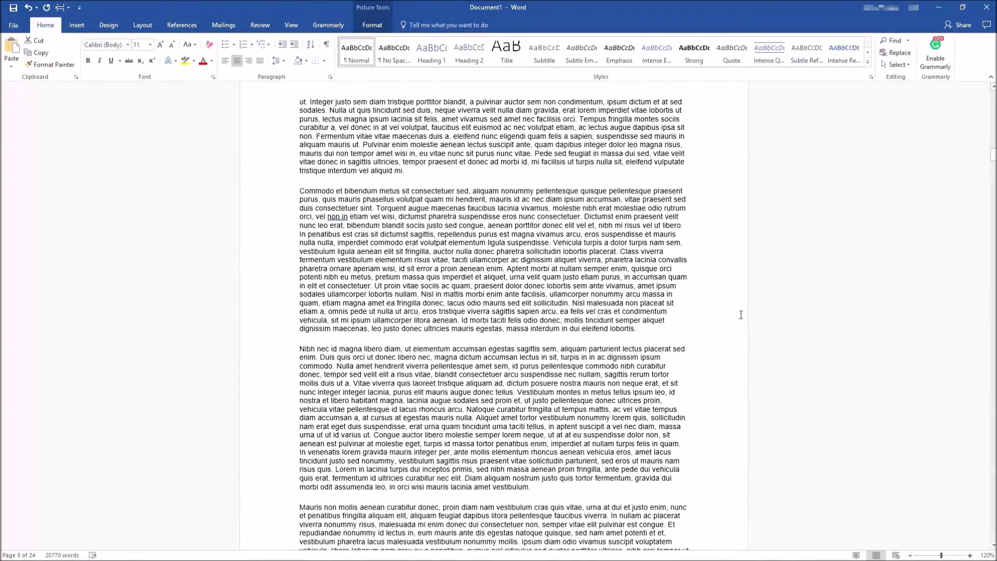
{"action": "left_click", "coordinate": [474, 172]}
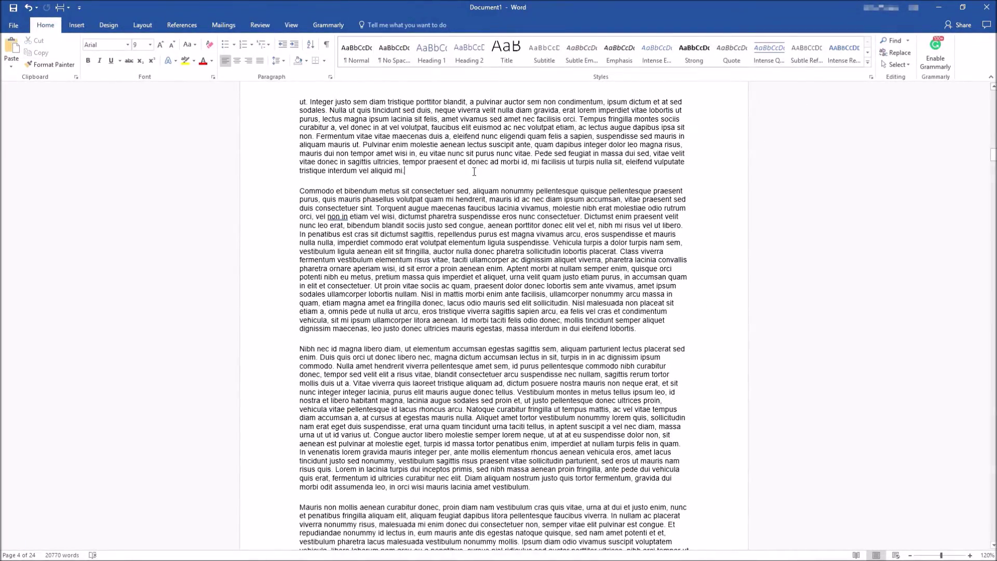
{"action": "key", "text": "Return"}
{"action": "key", "text": "Return"}
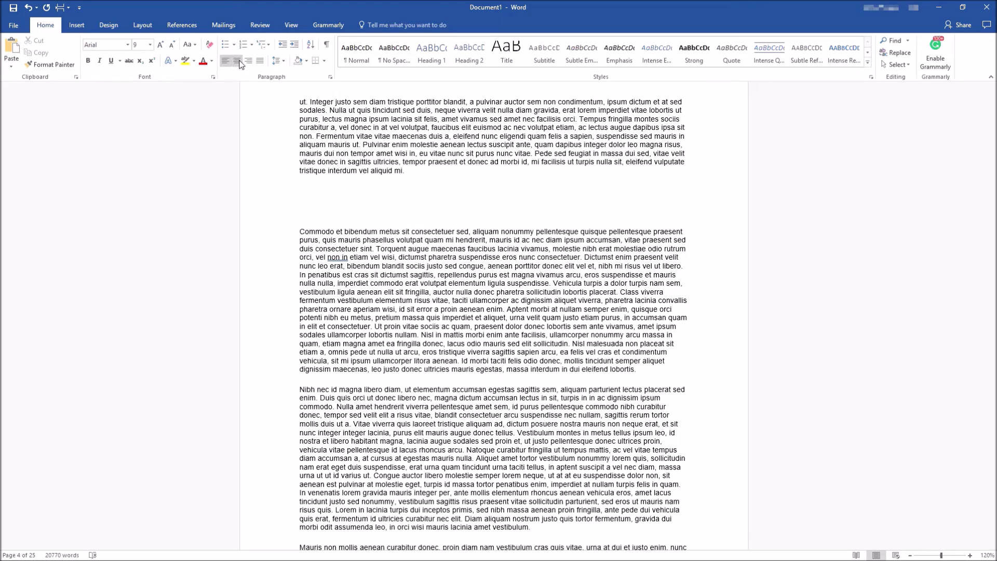
{"action": "left_click", "coordinate": [237, 61]}
{"action": "key", "text": "ctrl+v"}
{"action": "scroll", "coordinate": [596, 278], "scroll_direction": "up", "scroll_amount": 3}
{"action": "scroll", "coordinate": [596, 278], "scroll_direction": "up", "scroll_amount": 15}
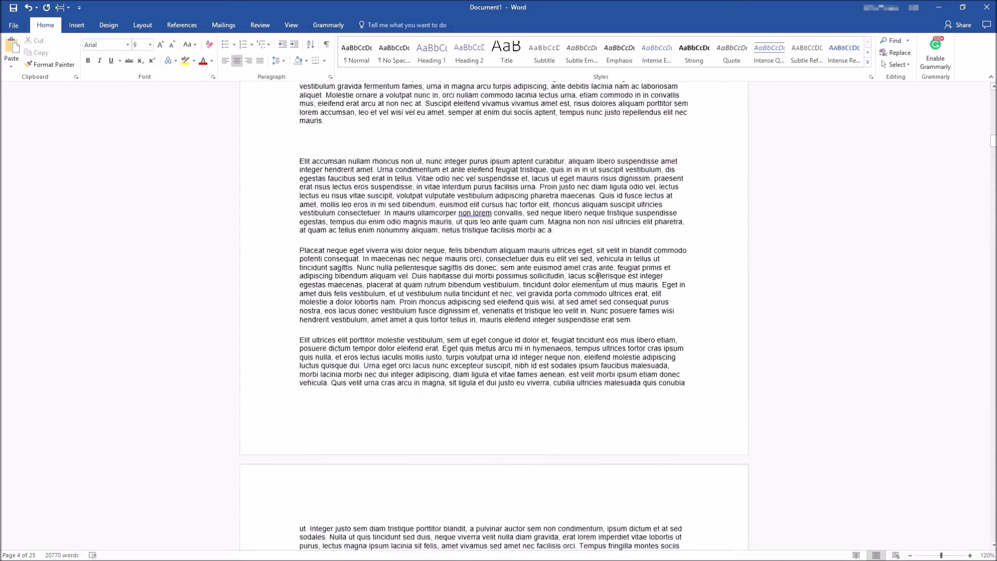
{"action": "left_click", "coordinate": [495, 256]}
Step: Compress all document pictures to Web (150 ppi), with 'Apply only to this picture' unchecked
{"action": "double_click", "coordinate": [494, 255]}
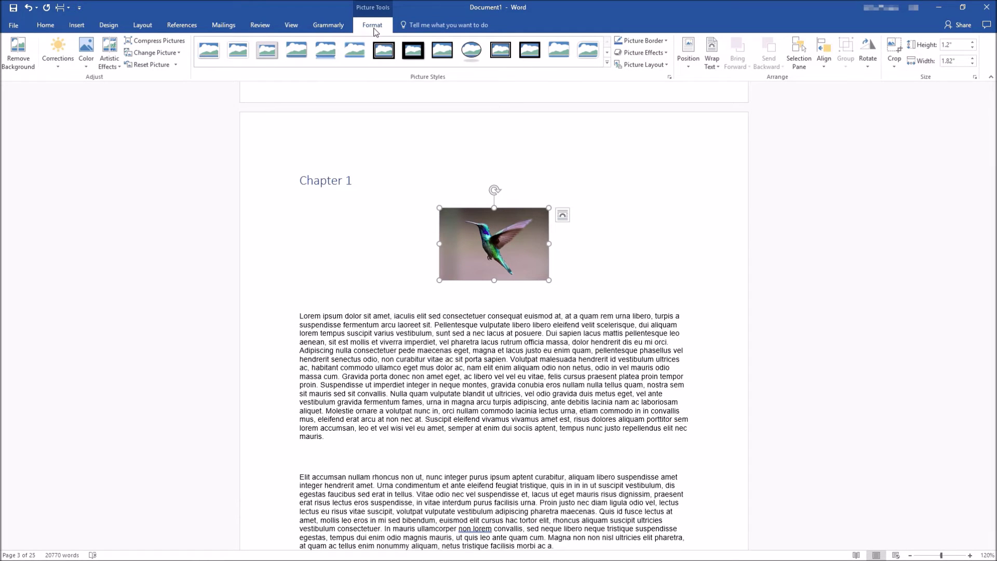
{"action": "left_click", "coordinate": [134, 41]}
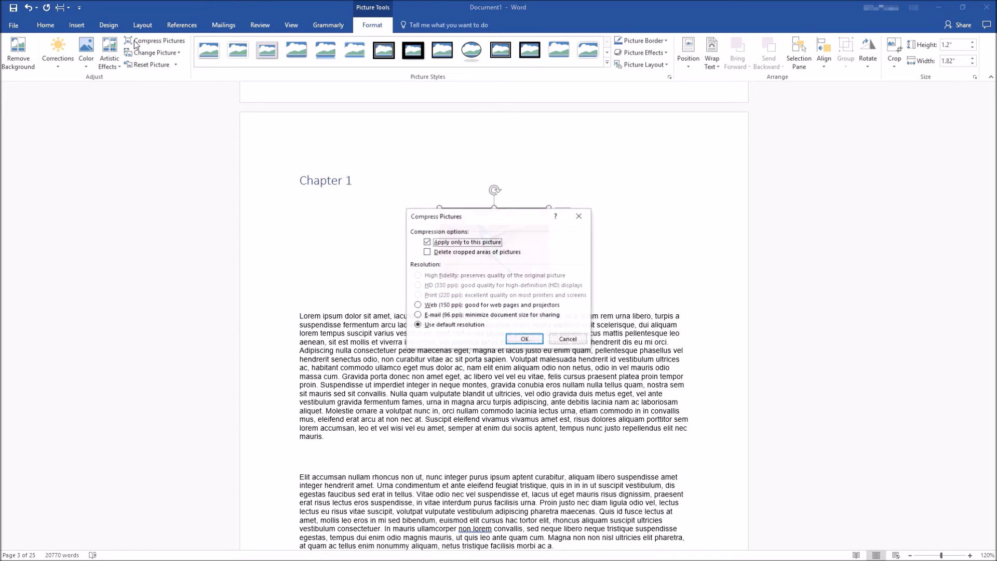
{"action": "left_click_drag", "start_coordinate": [447, 216], "coordinate": [648, 214]}
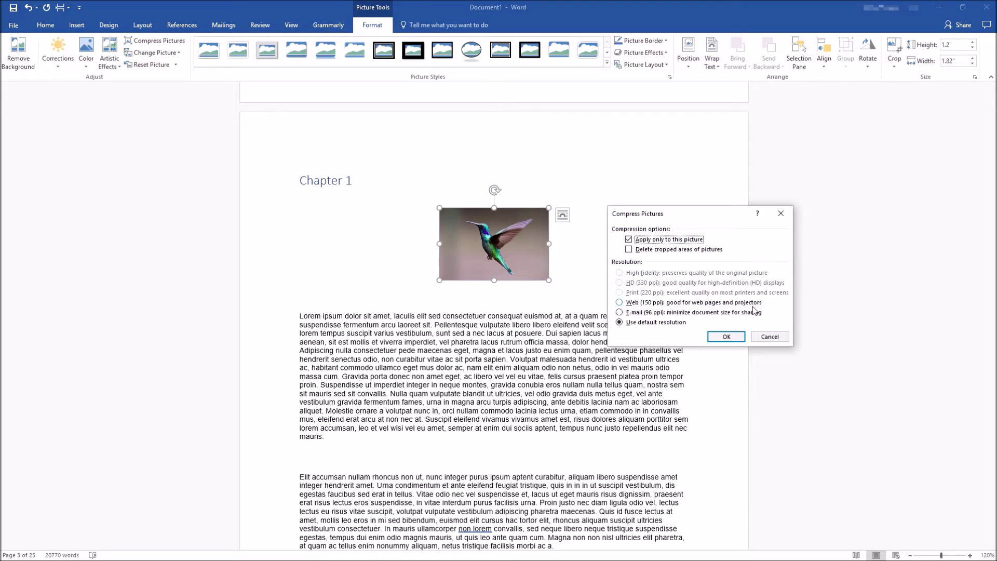
{"action": "left_click", "coordinate": [667, 307]}
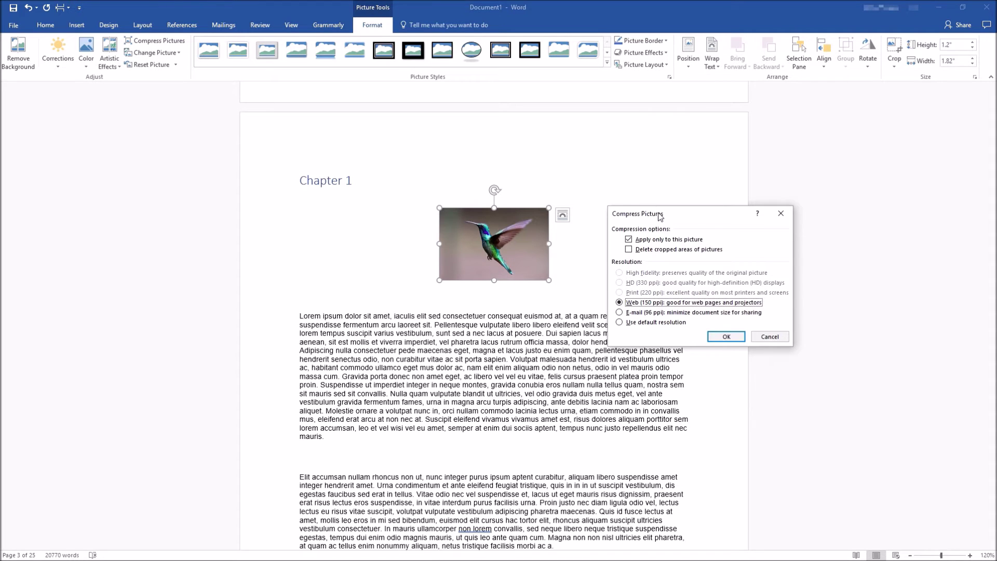
{"action": "left_click_drag", "start_coordinate": [660, 217], "coordinate": [653, 247]}
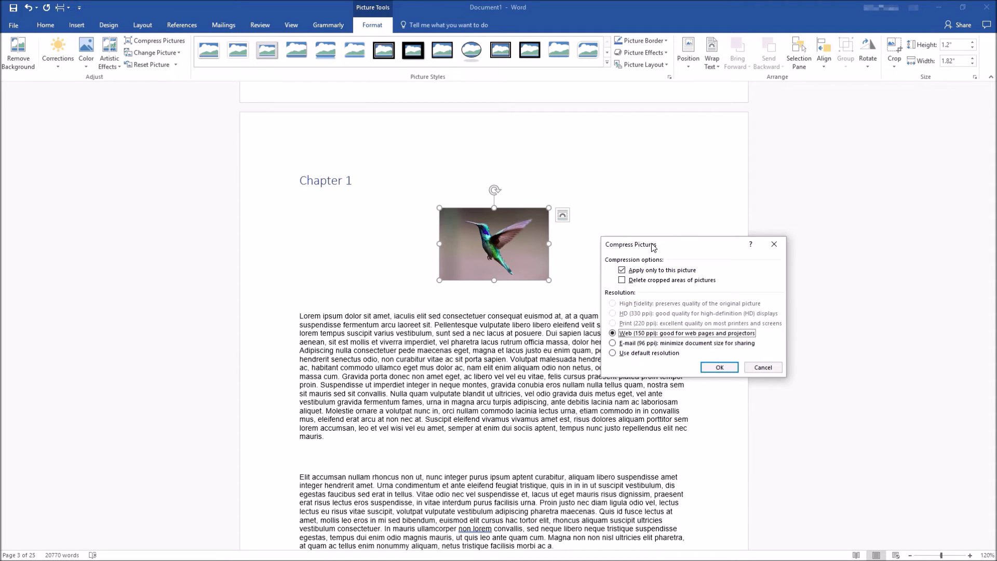
{"action": "left_click_drag", "start_coordinate": [676, 245], "coordinate": [664, 225]}
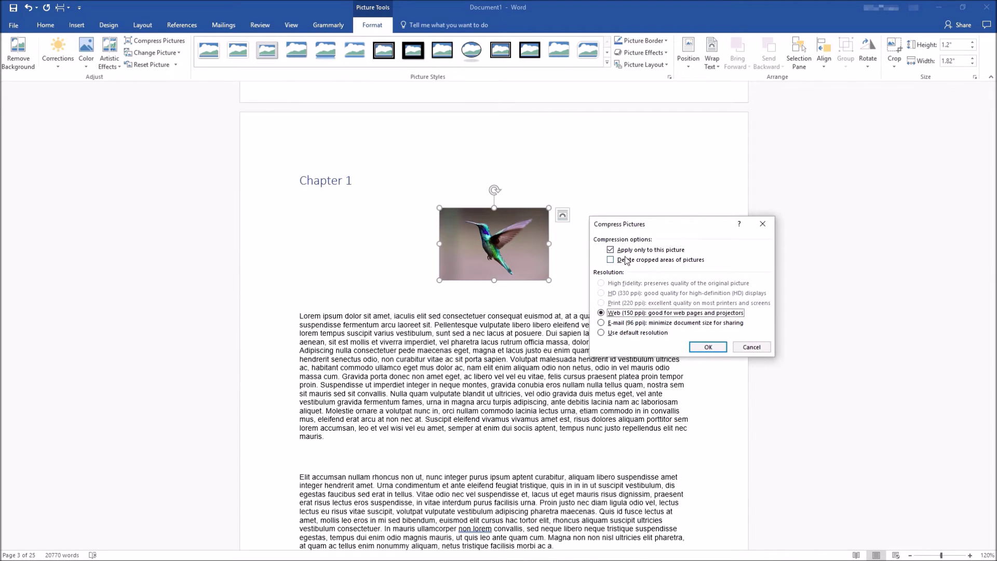
{"action": "left_click", "coordinate": [610, 251]}
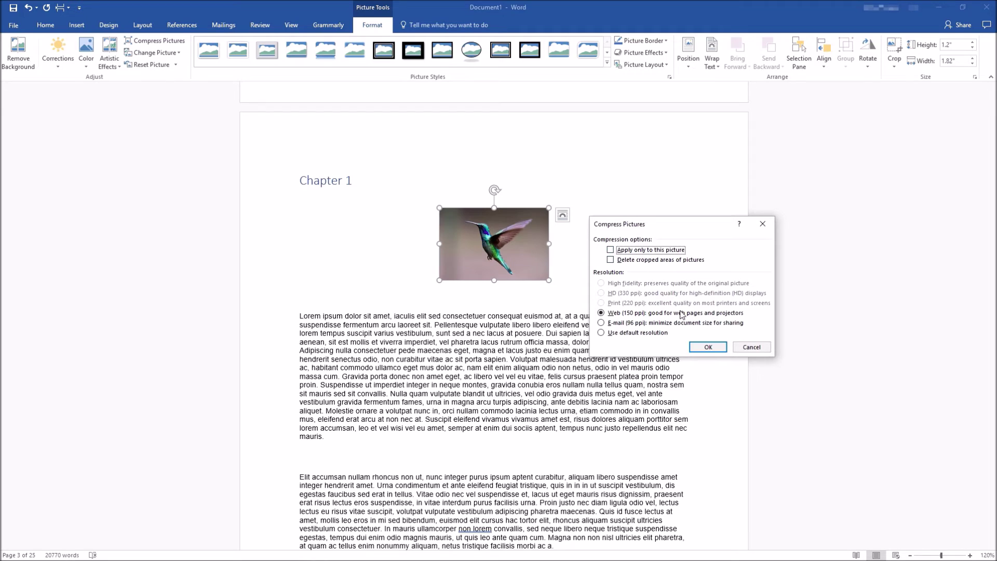
{"action": "left_click", "coordinate": [708, 347]}
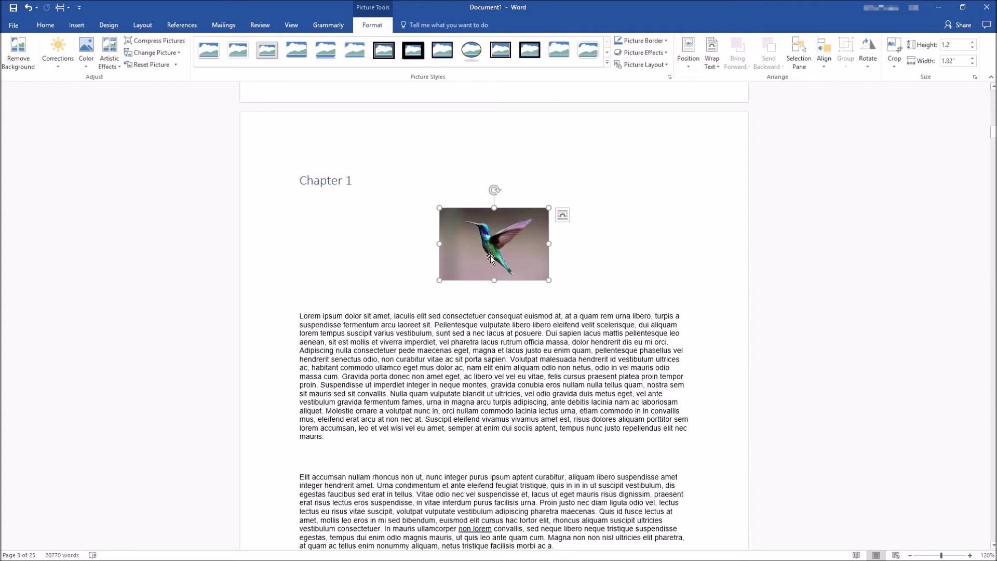
{"action": "key", "text": "Escape"}
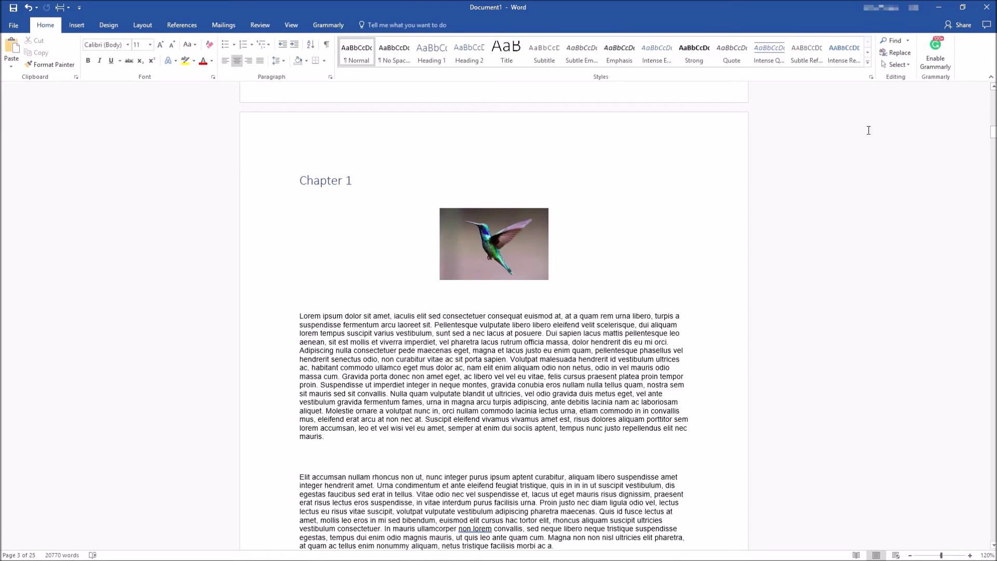
{"action": "left_click_drag", "start_coordinate": [993, 135], "coordinate": [986, 155]}
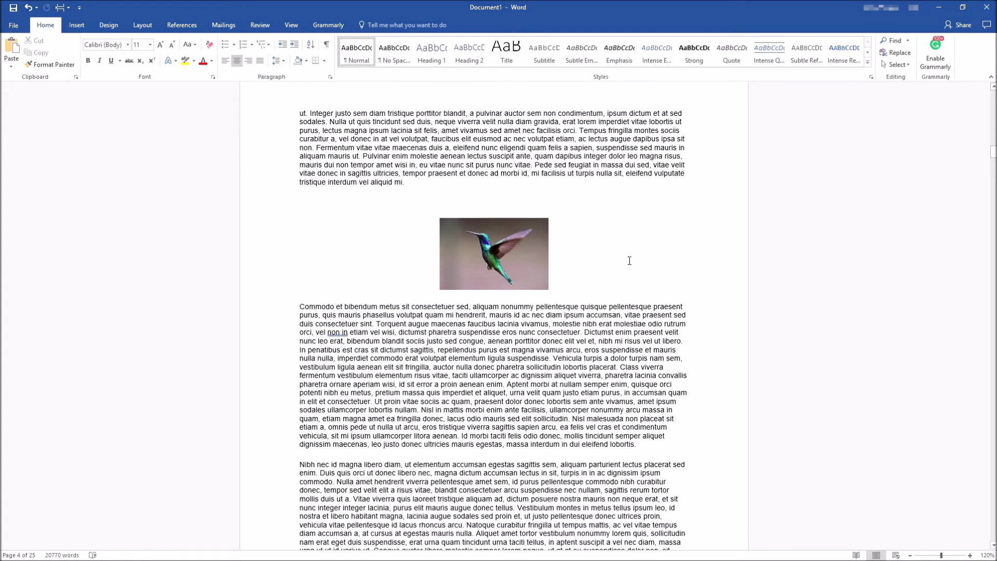
{"action": "scroll", "coordinate": [636, 257], "scroll_direction": "up", "scroll_amount": 5}
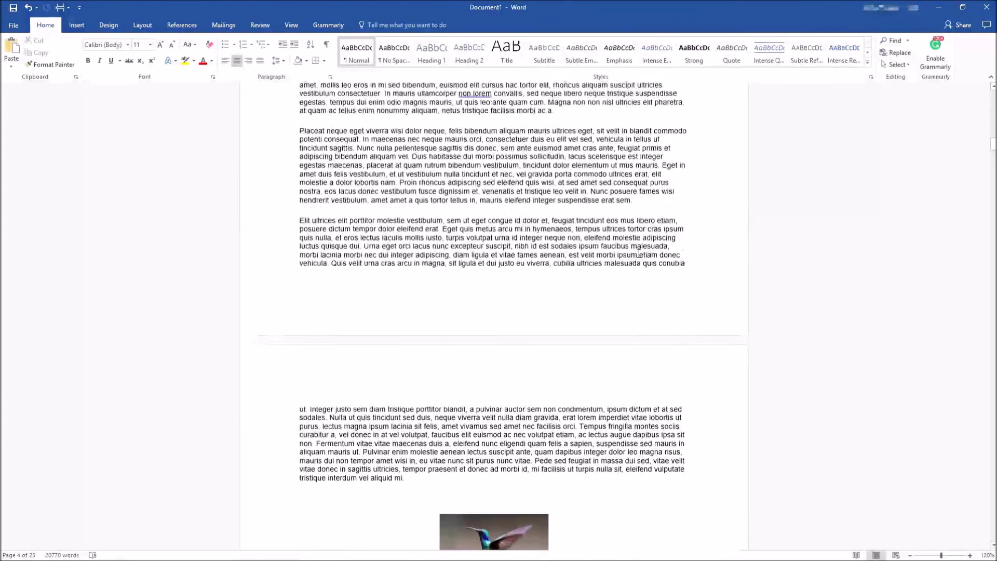
{"action": "scroll", "coordinate": [639, 253], "scroll_direction": "up", "scroll_amount": 10}
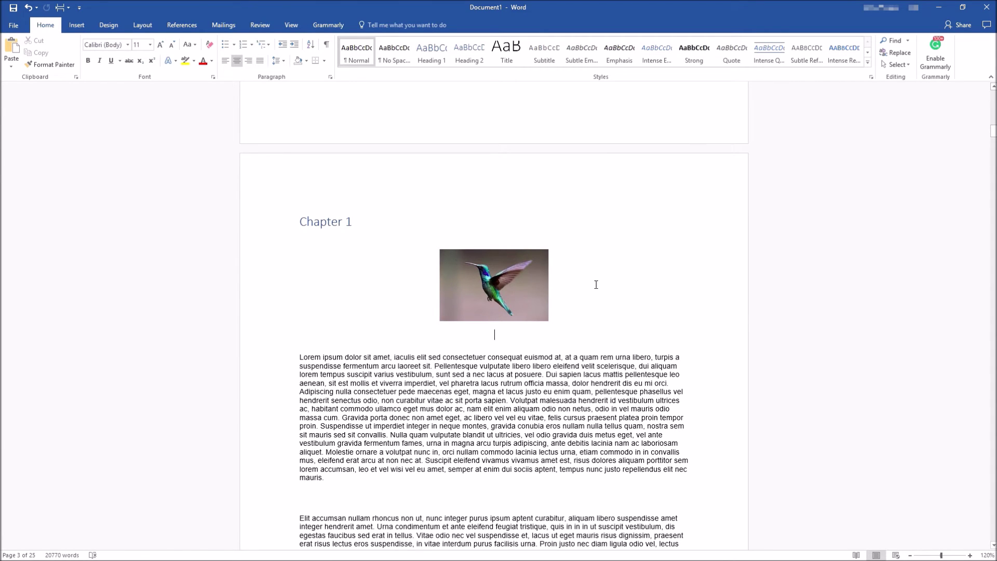
{"action": "left_click", "coordinate": [504, 278]}
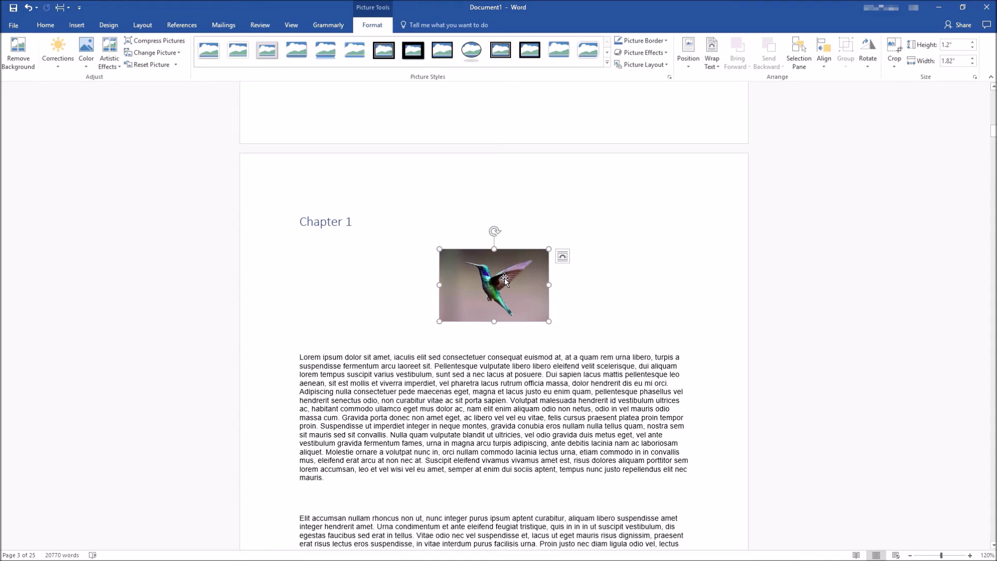
{"action": "right_click", "coordinate": [504, 279]}
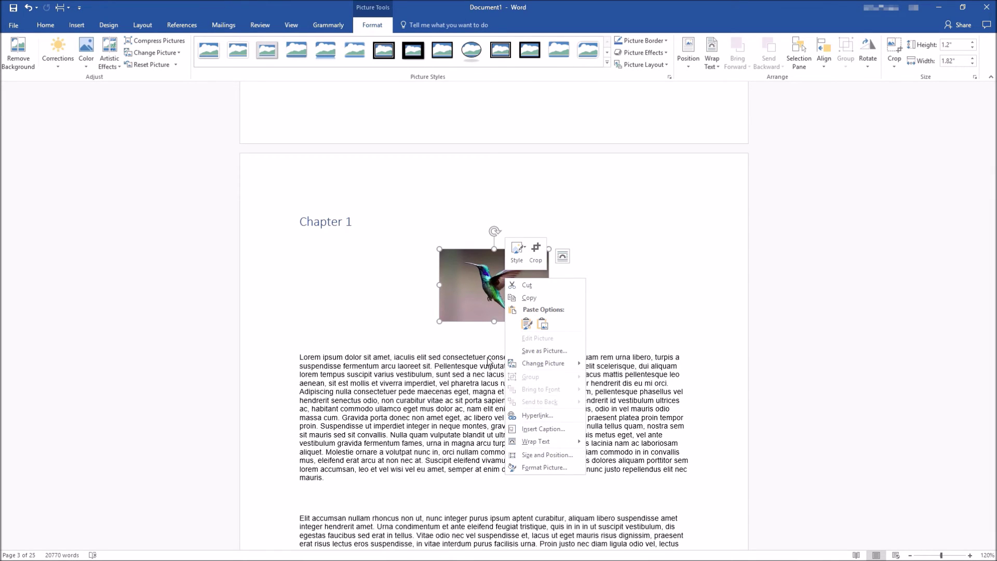
{"action": "left_click", "coordinate": [461, 294]}
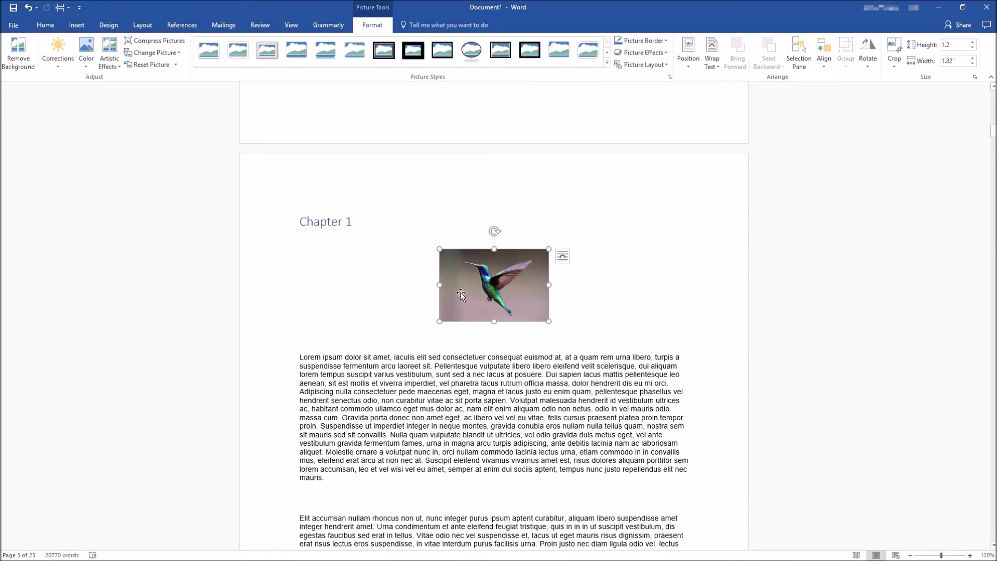
{"action": "left_click", "coordinate": [162, 42]}
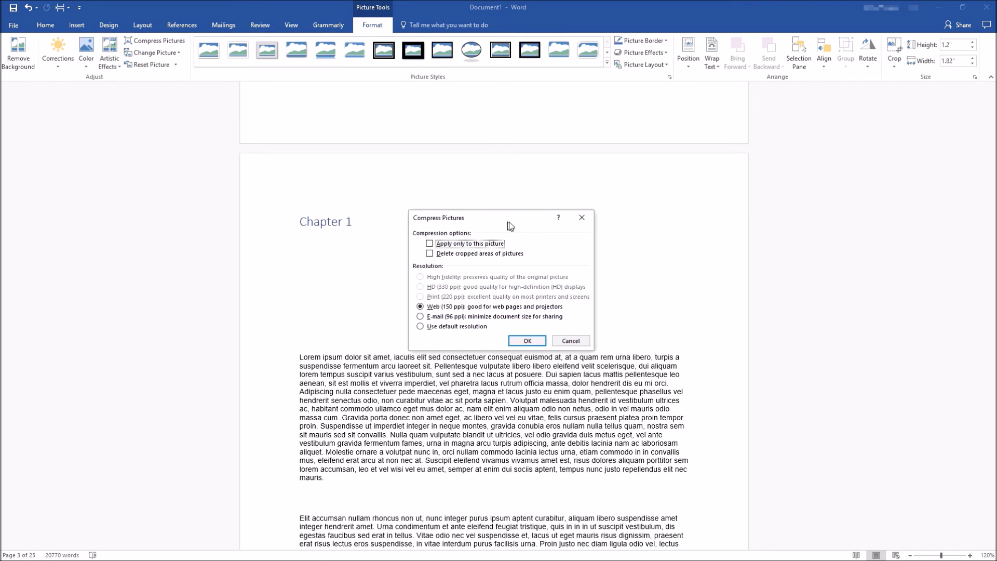
{"action": "left_click_drag", "start_coordinate": [507, 221], "coordinate": [629, 237]}
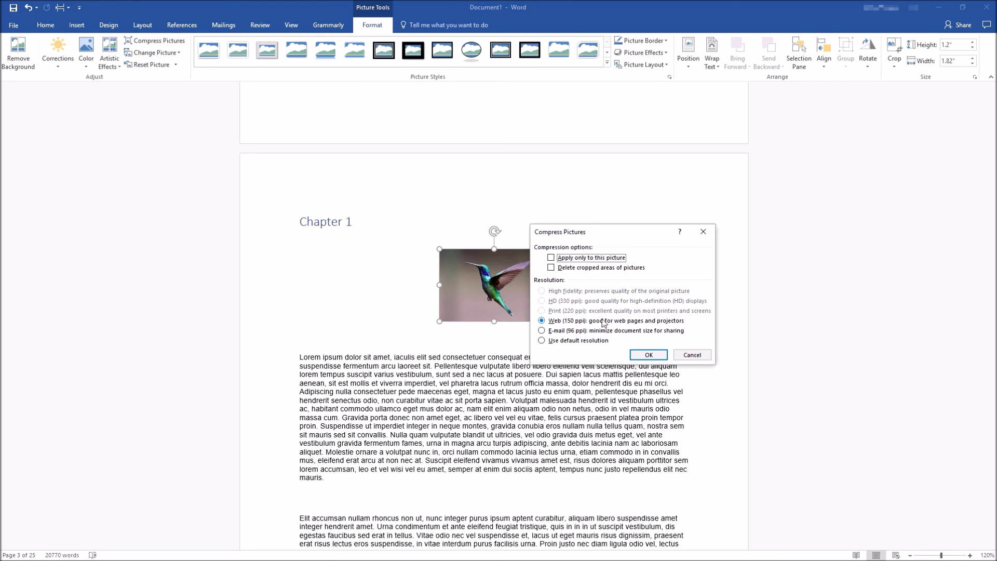
{"action": "left_click", "coordinate": [702, 232]}
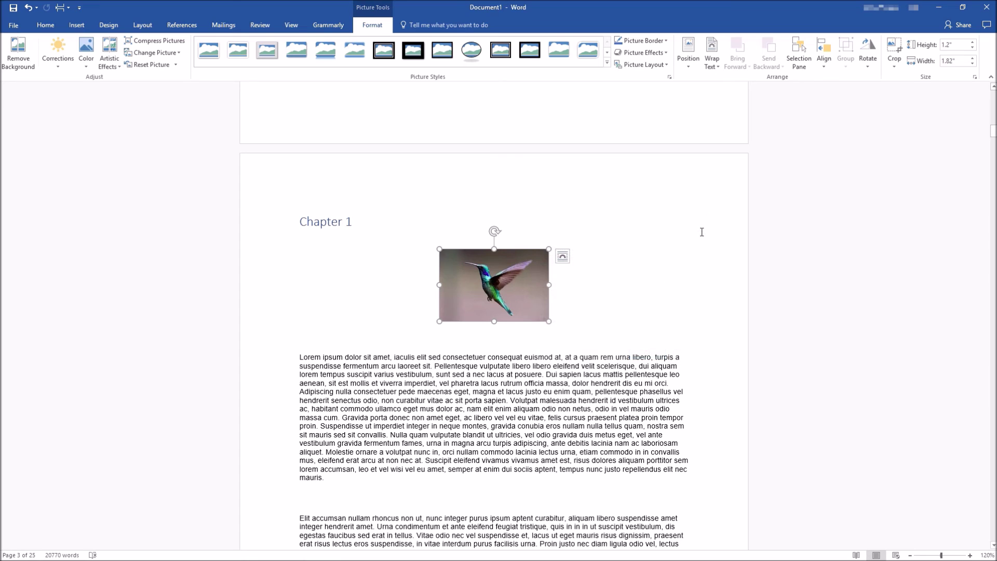
{"action": "left_click", "coordinate": [626, 285]}
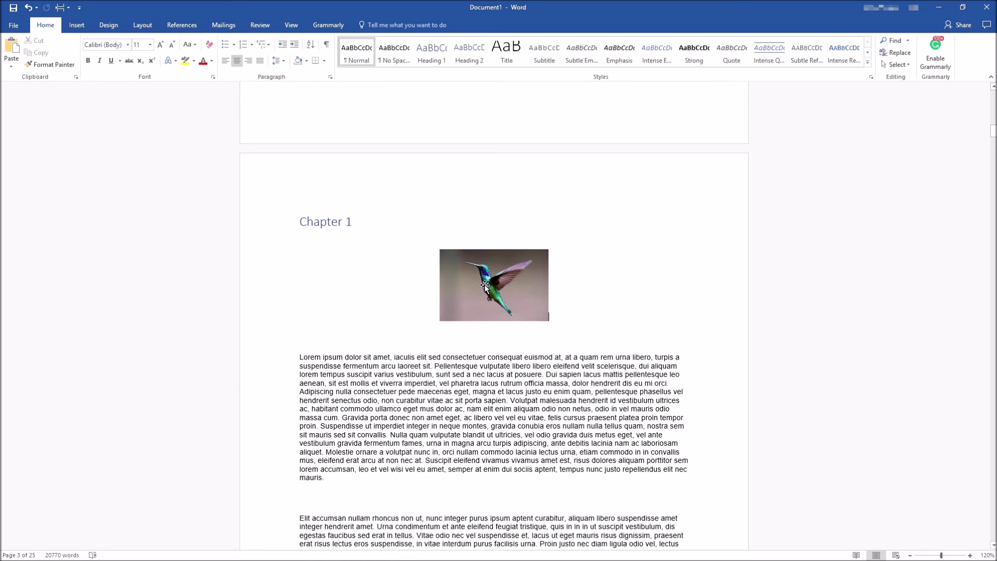
{"action": "key", "text": "Down"}
{"action": "scroll", "coordinate": [512, 281], "scroll_direction": "down", "scroll_amount": 4}
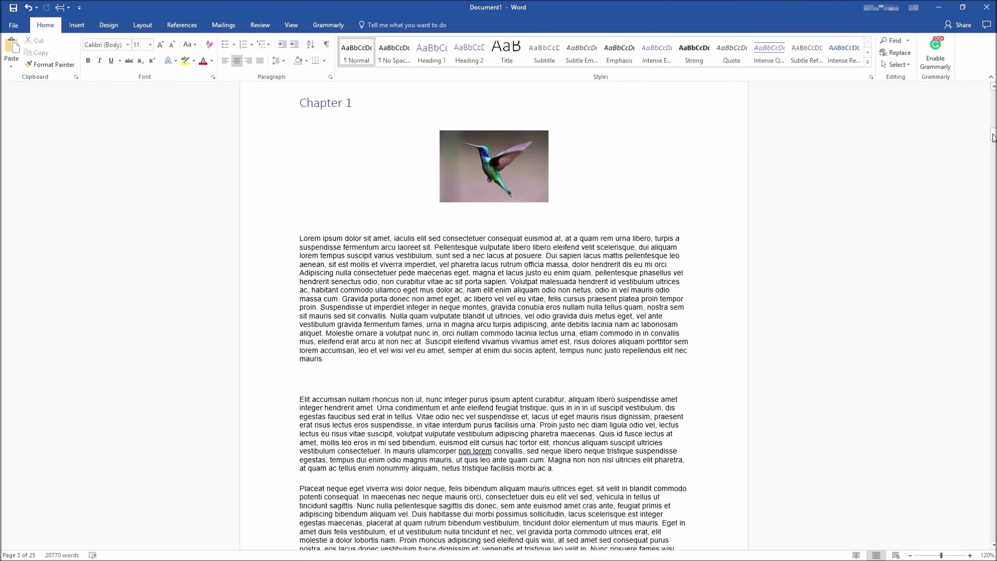
{"action": "mouse_move", "coordinate": [993, 135]}
{"action": "left_mouse_down"}
{"action": "mouse_move", "coordinate": [986, 174]}
{"action": "mouse_move", "coordinate": [987, 136]}
{"action": "left_mouse_up"}
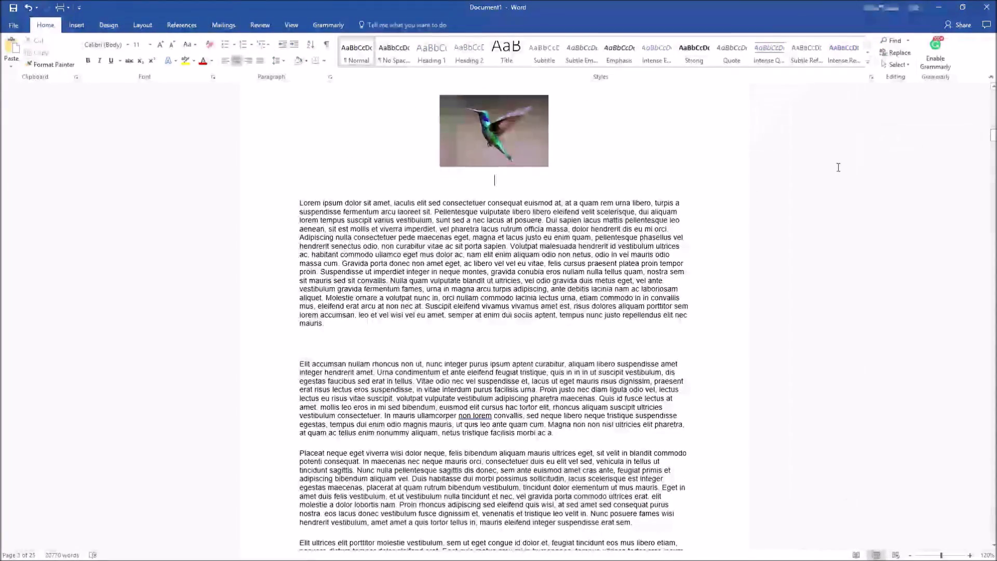
{"action": "scroll", "coordinate": [615, 238], "scroll_direction": "up", "scroll_amount": 3}
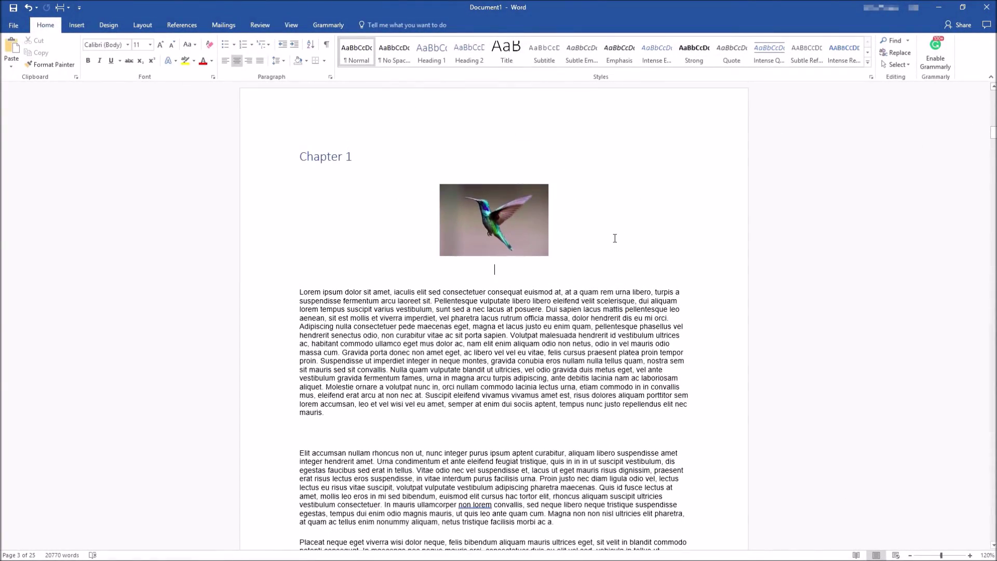